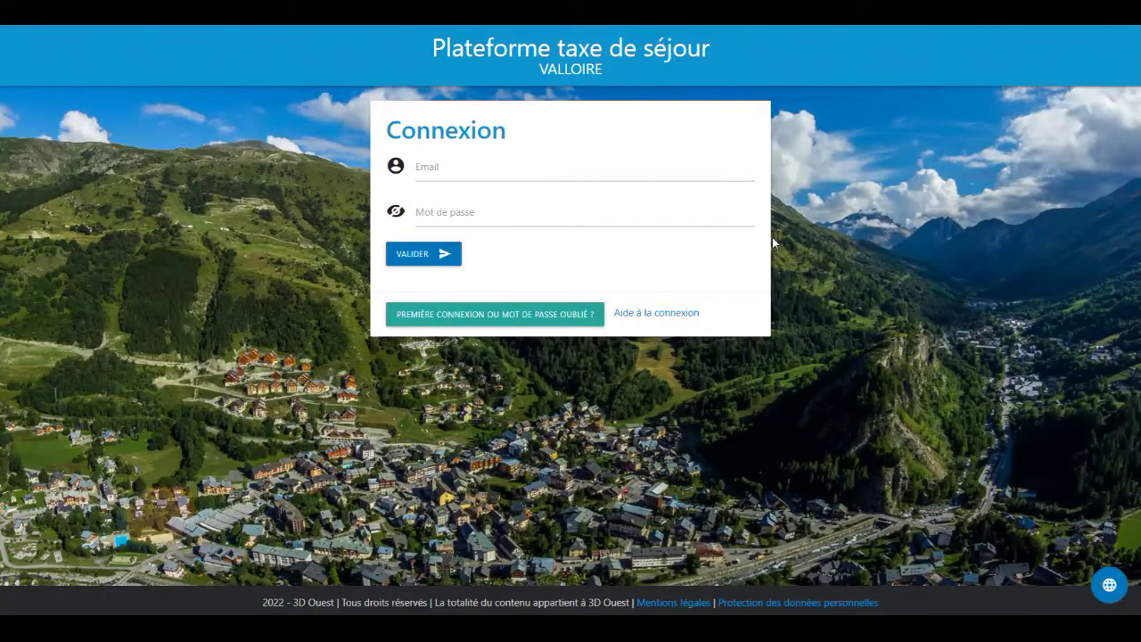
Request a password-creation link for the account's e-mail and open it from the received message
{"action": "left_click", "coordinate": [552, 321]}
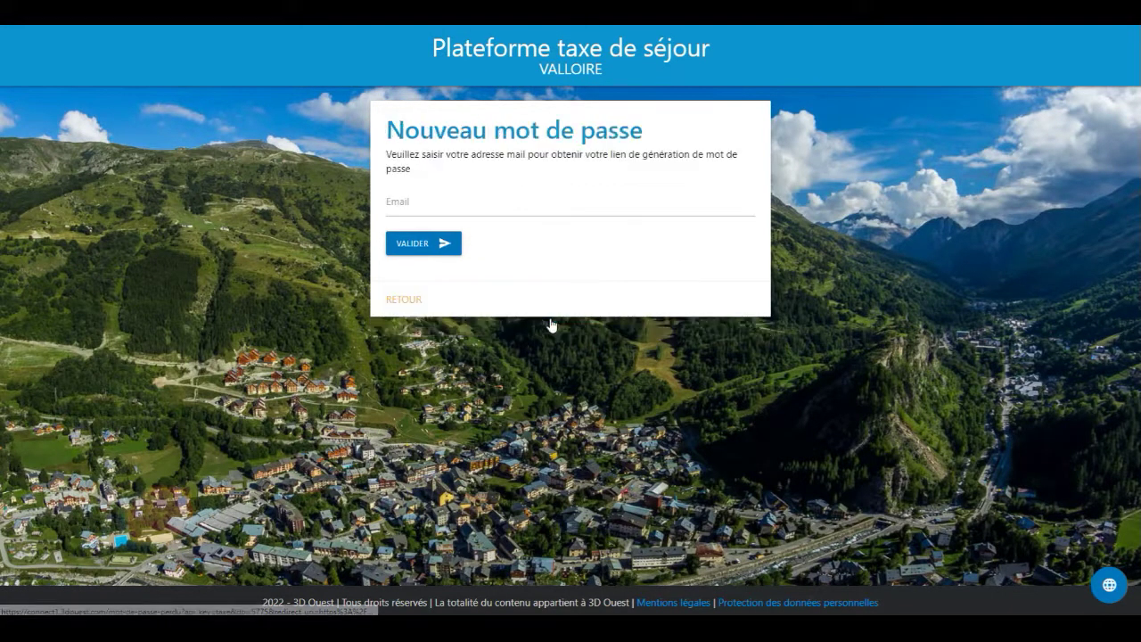
{"action": "left_click", "coordinate": [553, 201]}
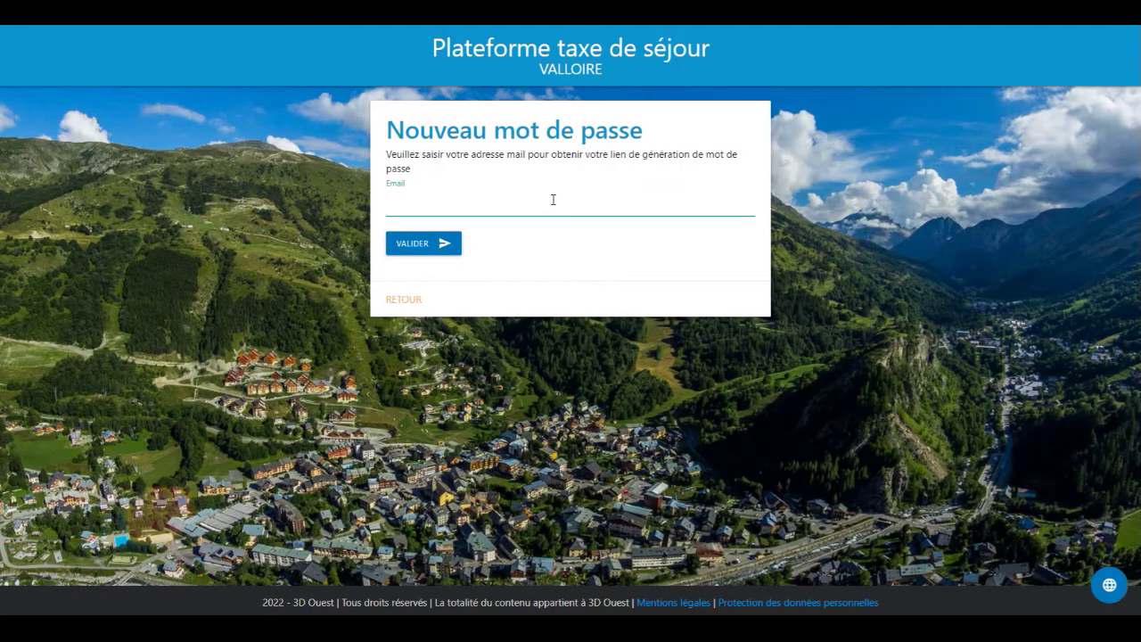
{"action": "left_click", "coordinate": [402, 245]}
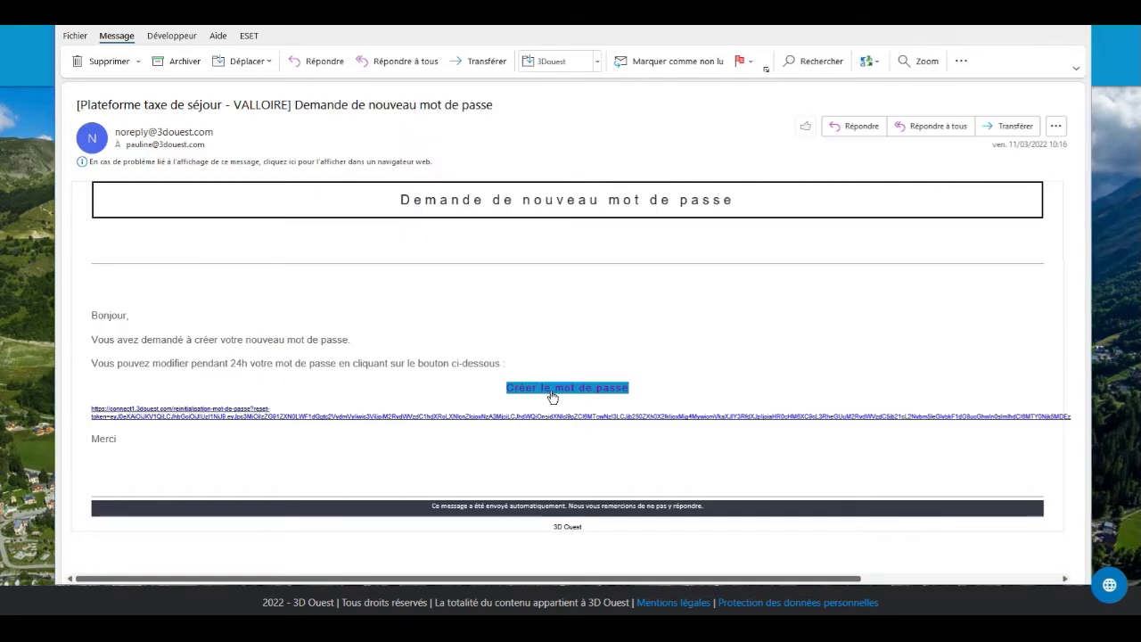
{"action": "left_click", "coordinate": [552, 390]}
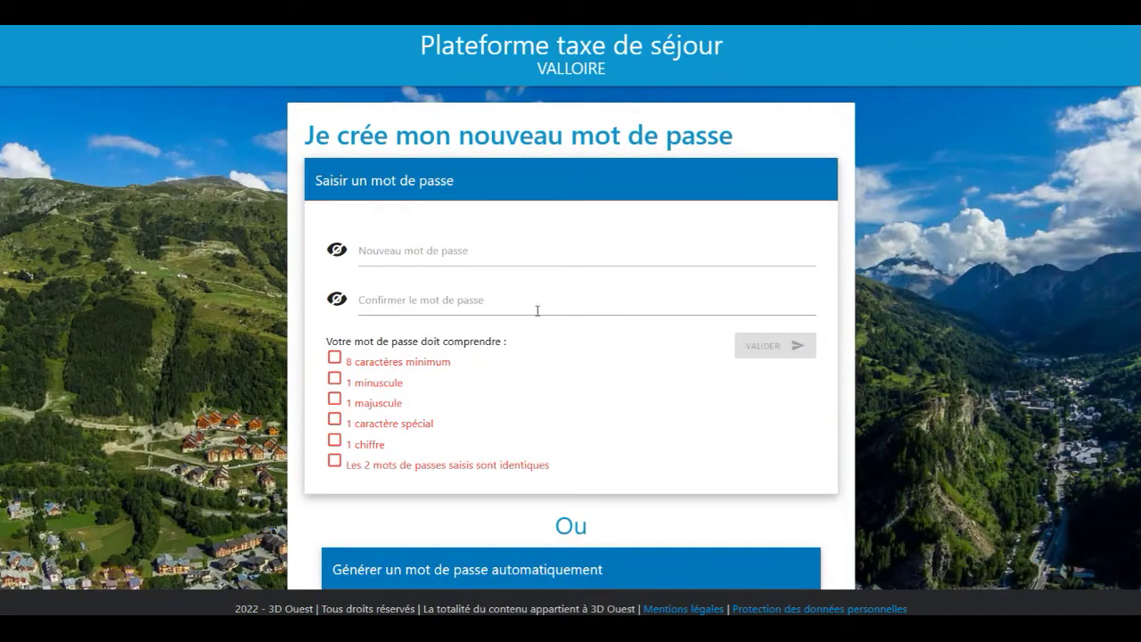
Enter and confirm the new account password, then save it
{"action": "left_click", "coordinate": [532, 258]}
{"action": "key", "text": "ctrl+v"}
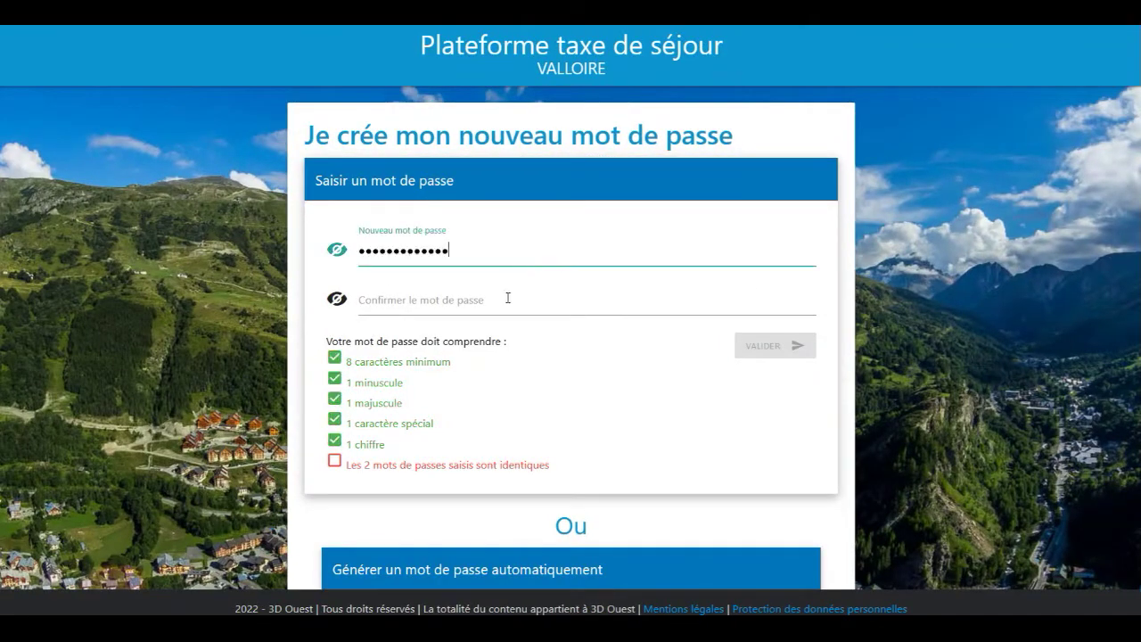
{"action": "left_click", "coordinate": [508, 298]}
{"action": "type", "text": "••••••••••••"}
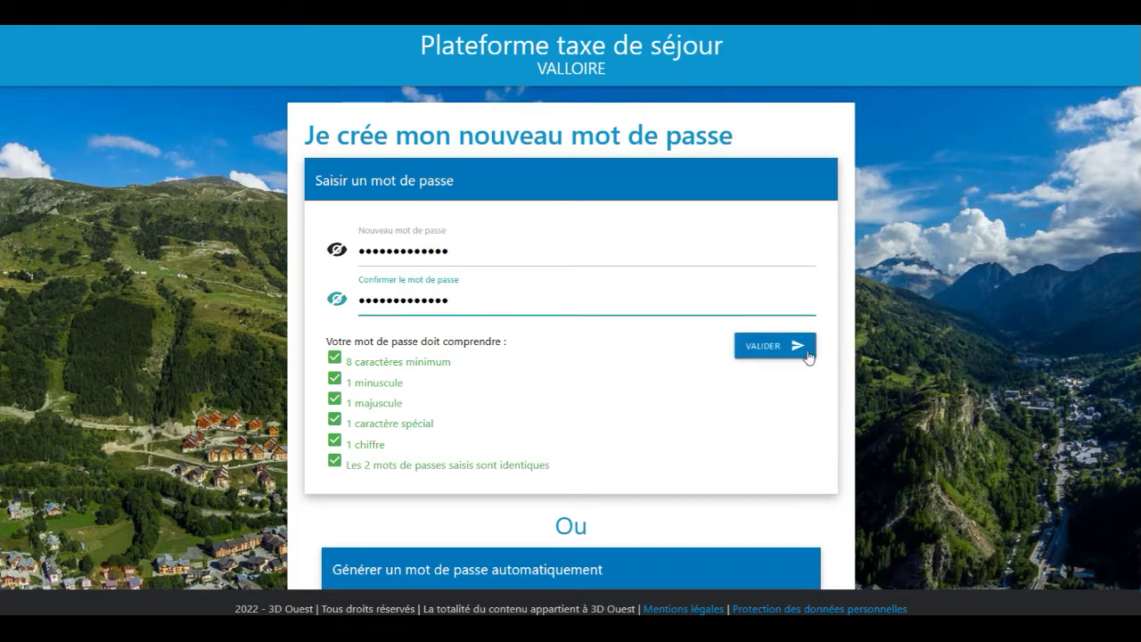
{"action": "left_click", "coordinate": [801, 355]}
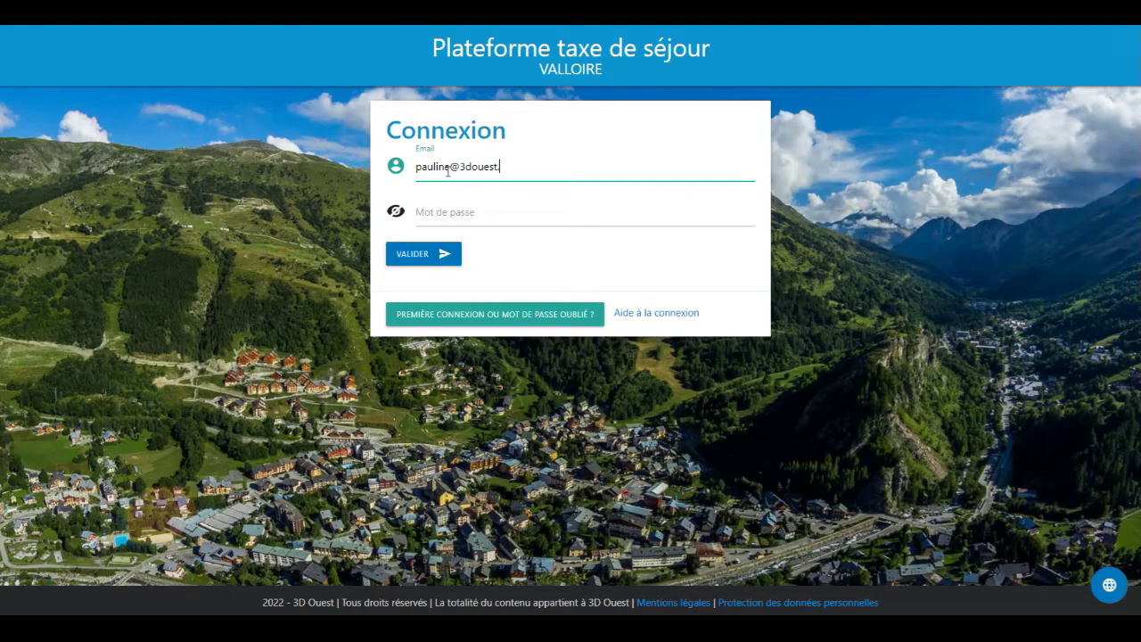
Log in on the Connexion page with the account e-mail and new password
{"action": "type", "text": "m"}
{"action": "key", "text": "Tab"}
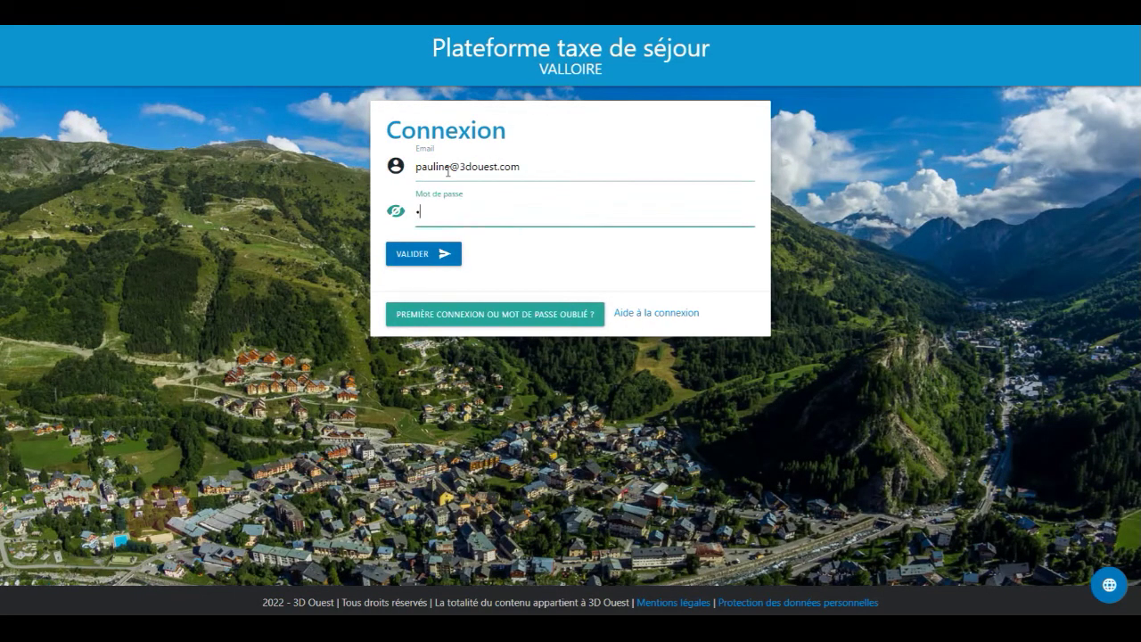
{"action": "type", "text": "****"}
{"action": "left_click", "coordinate": [437, 254]}
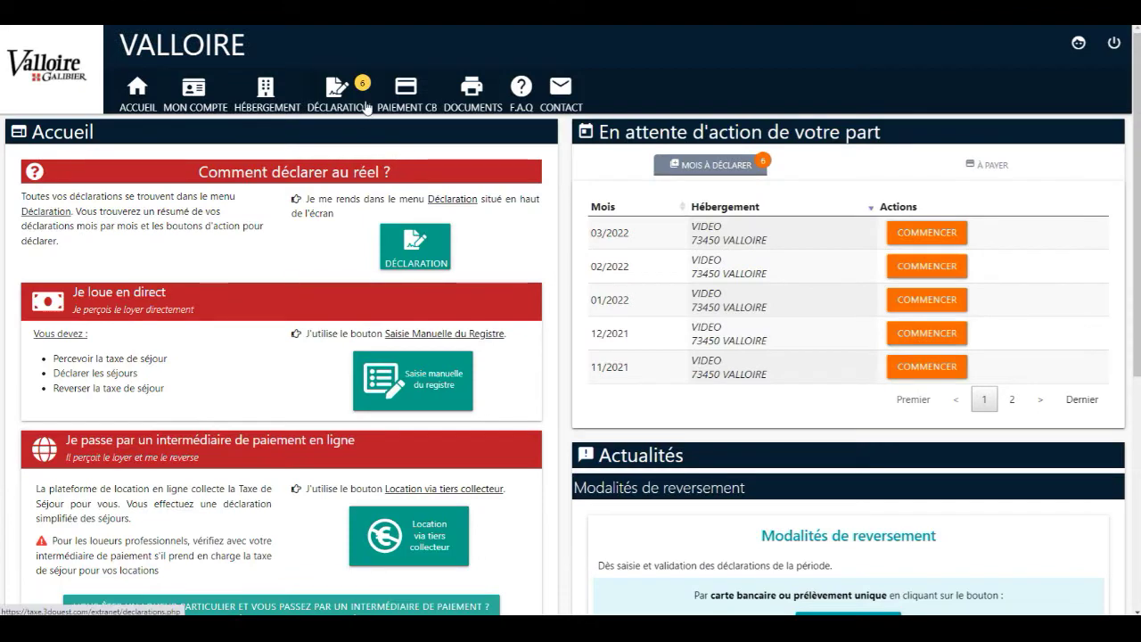
Start a manual register entry for Octobre 2021 from the Déclaration page
{"action": "left_click", "coordinate": [367, 108]}
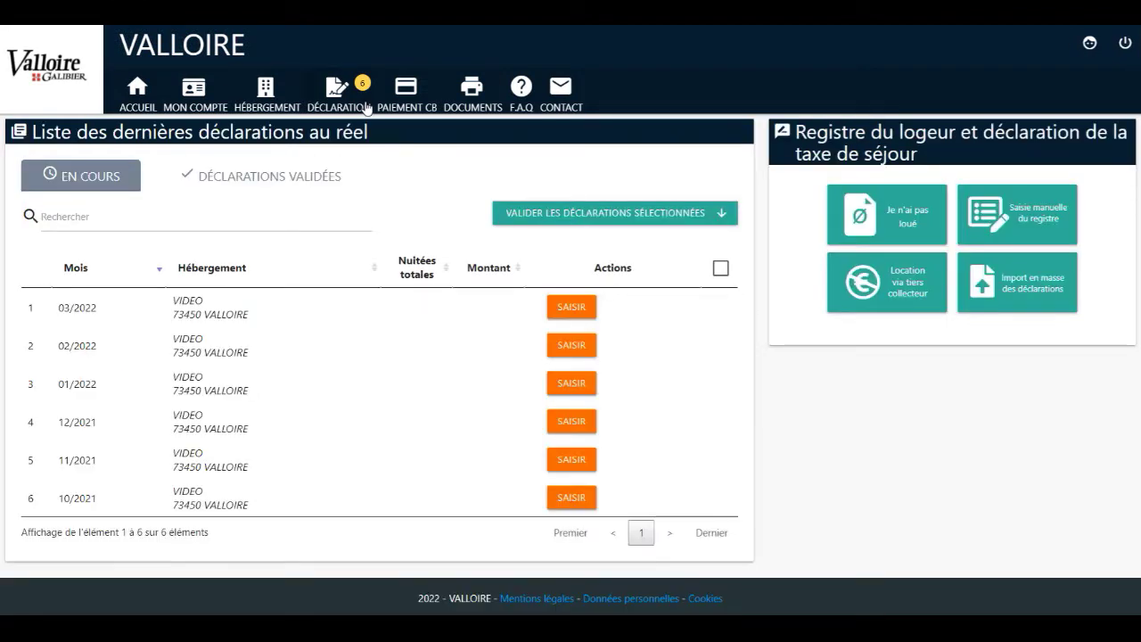
{"action": "left_click", "coordinate": [1030, 235]}
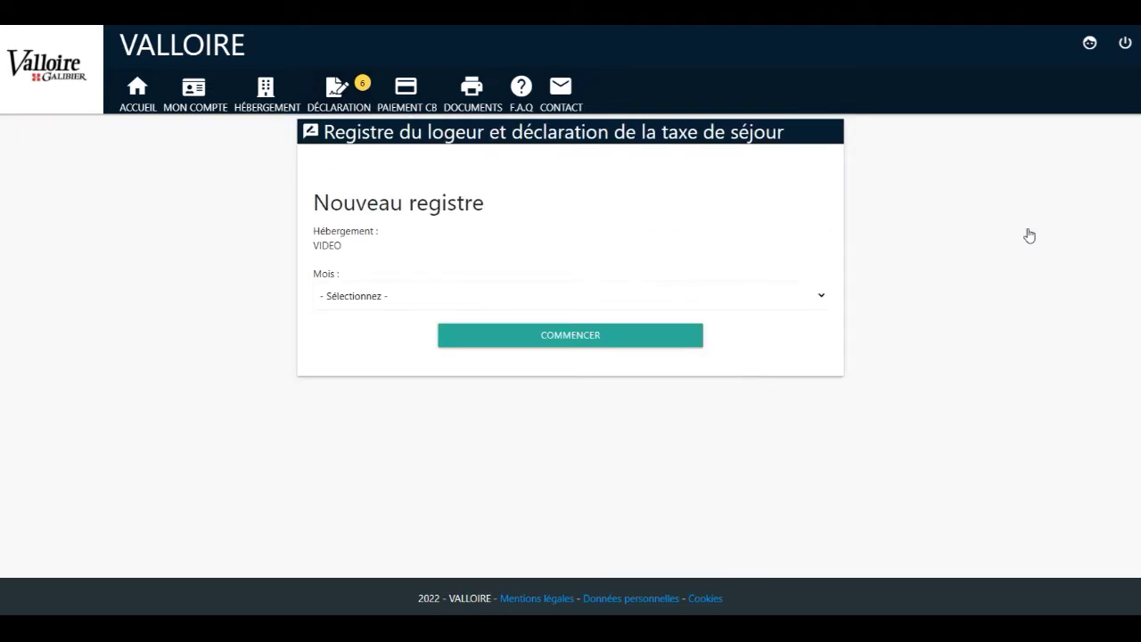
{"action": "left_click", "coordinate": [452, 296]}
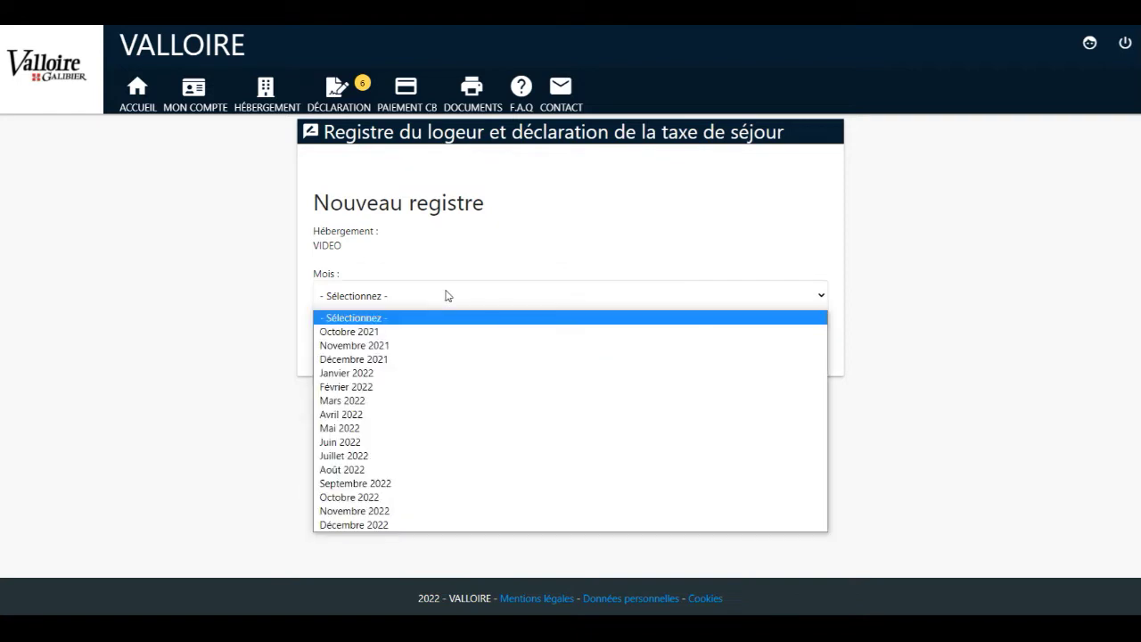
{"action": "left_click", "coordinate": [427, 332]}
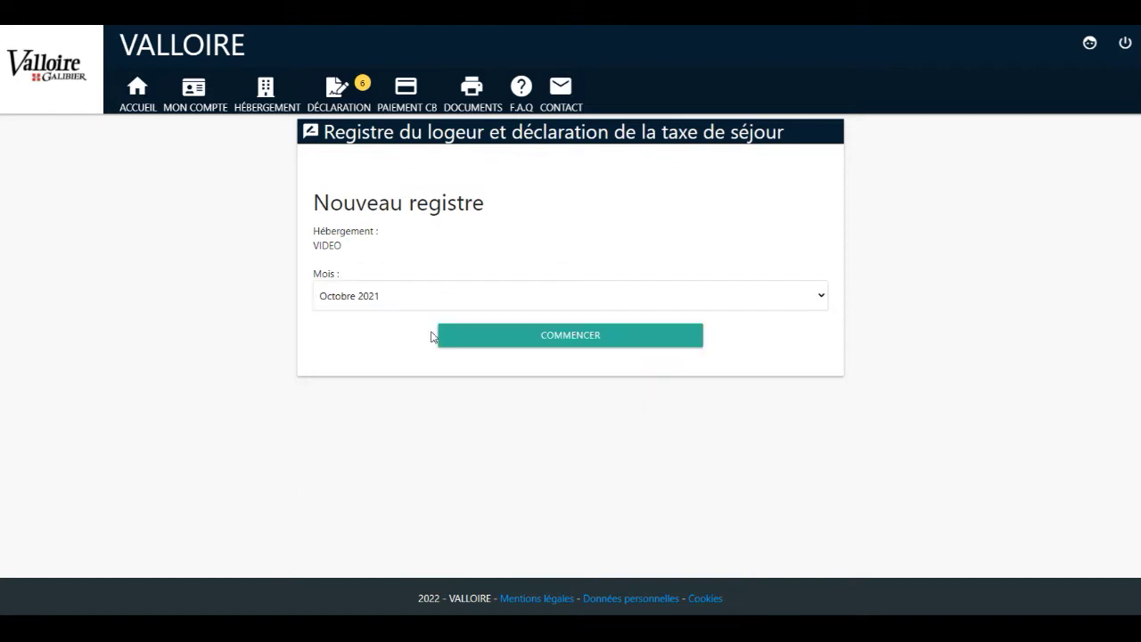
{"action": "left_click", "coordinate": [495, 337]}
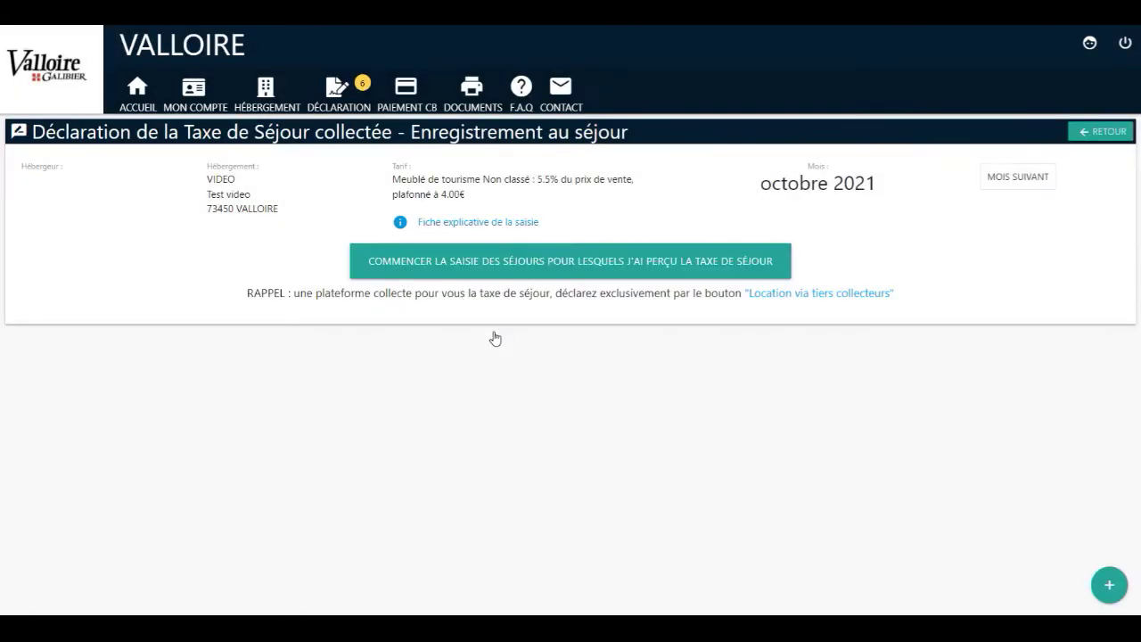
Begin a taxed stay ending 5 October 2021 with 2 taxable adults
{"action": "left_click", "coordinate": [494, 272]}
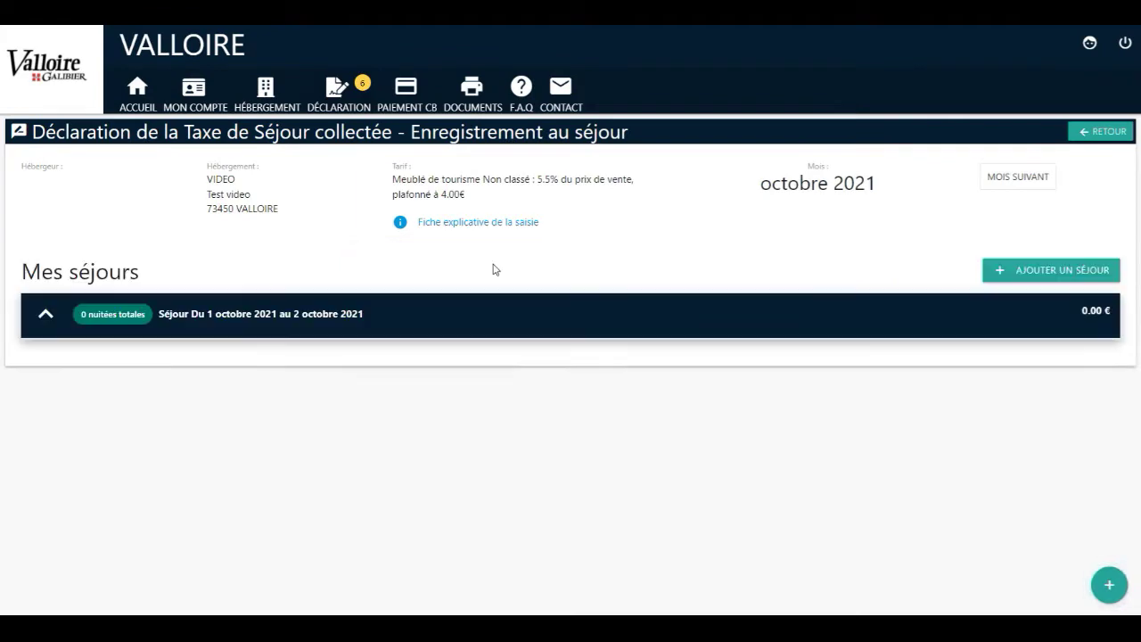
{"action": "scroll", "coordinate": [495, 272], "scroll_direction": "down", "scroll_amount": 2}
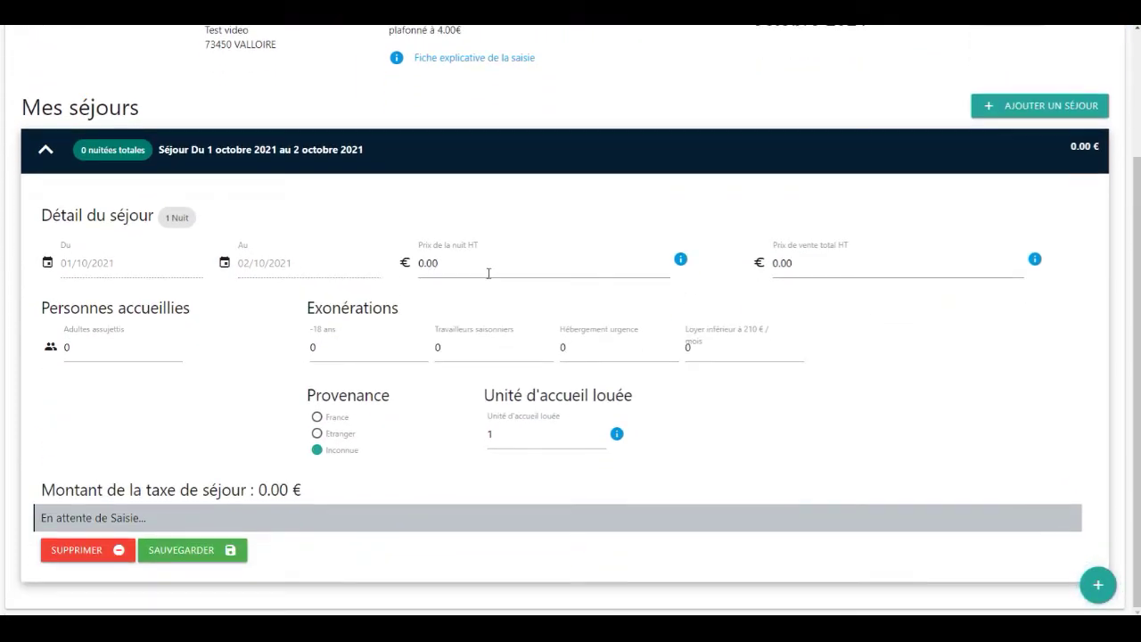
{"action": "left_click", "coordinate": [321, 267]}
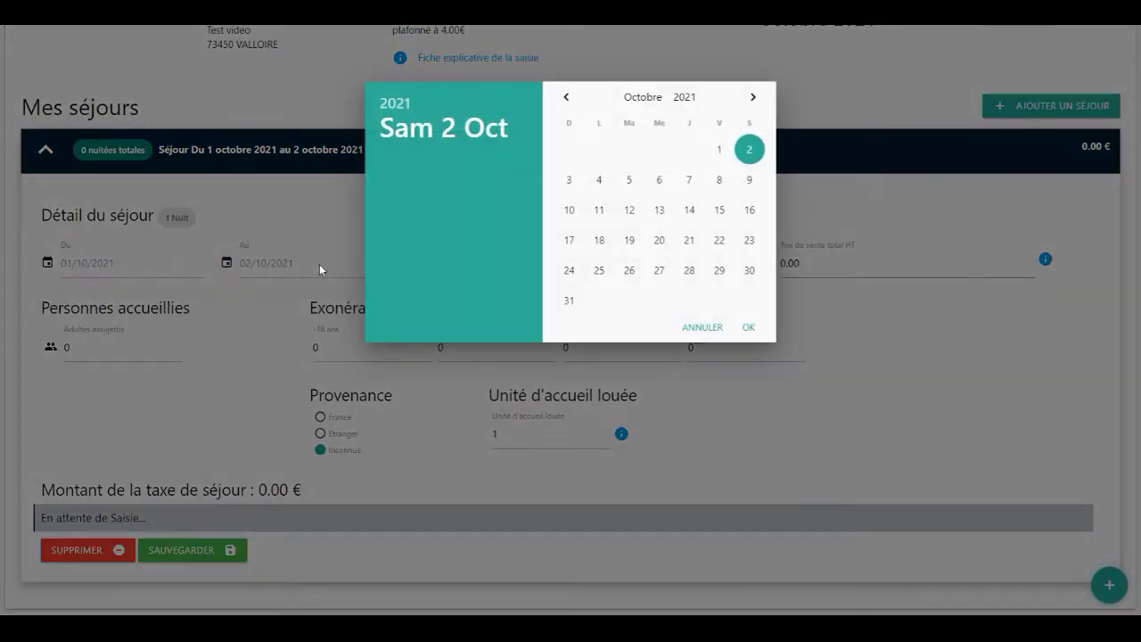
{"action": "left_click", "coordinate": [629, 182]}
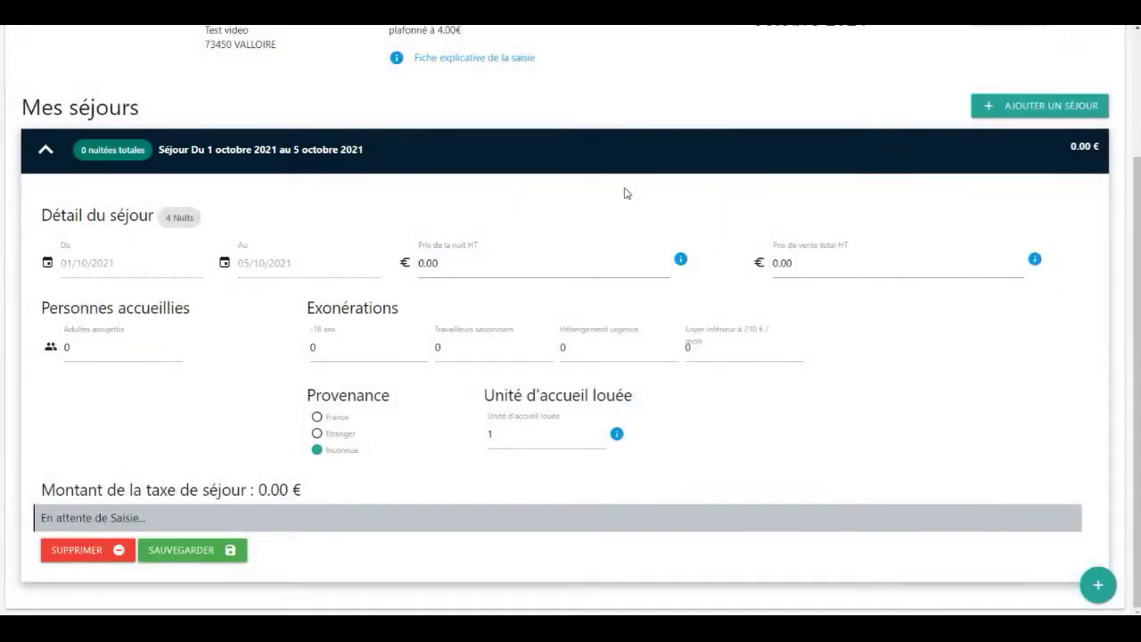
{"action": "left_click", "coordinate": [462, 269]}
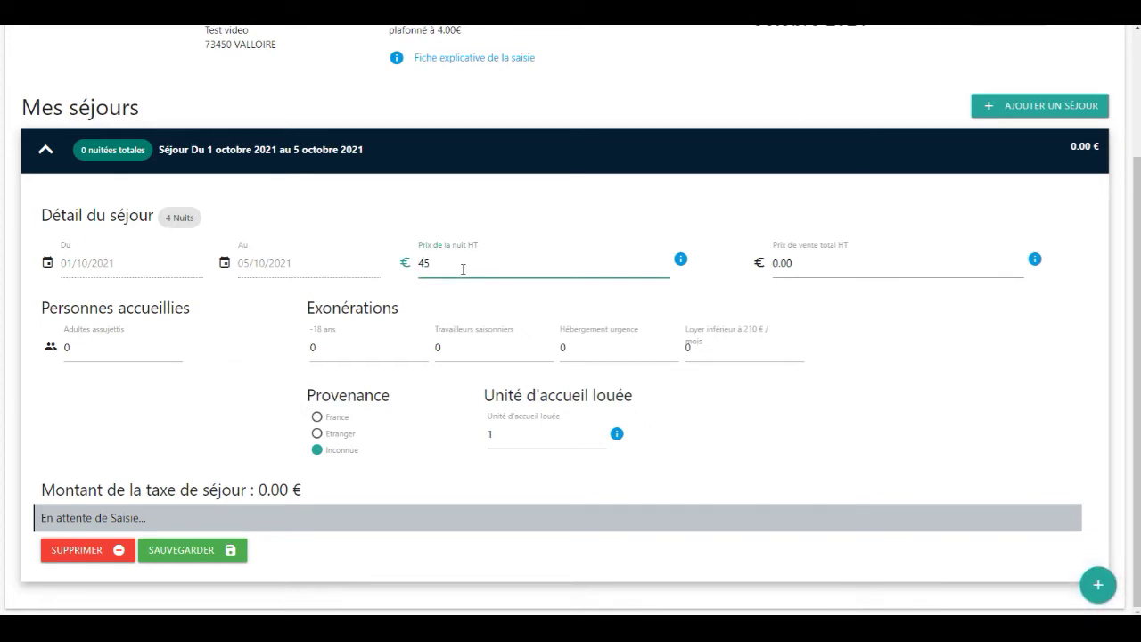
{"action": "left_click", "coordinate": [148, 350]}
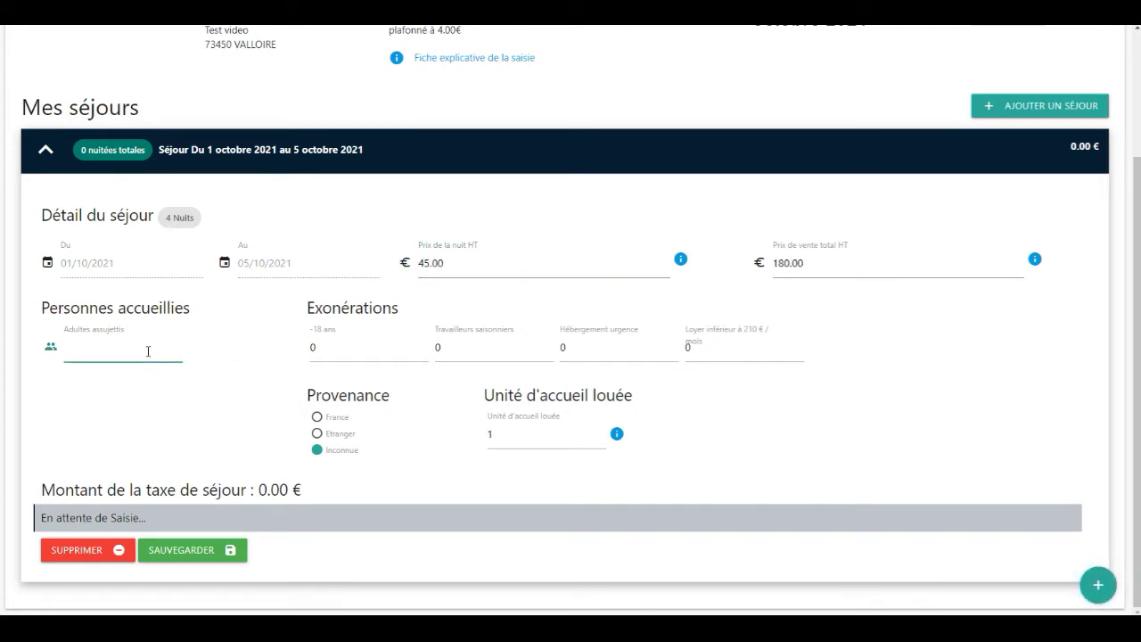
{"action": "type", "text": "2"}
Add one under-18 guest from France, postal code 22300, and save the stay
{"action": "left_click", "coordinate": [340, 352]}
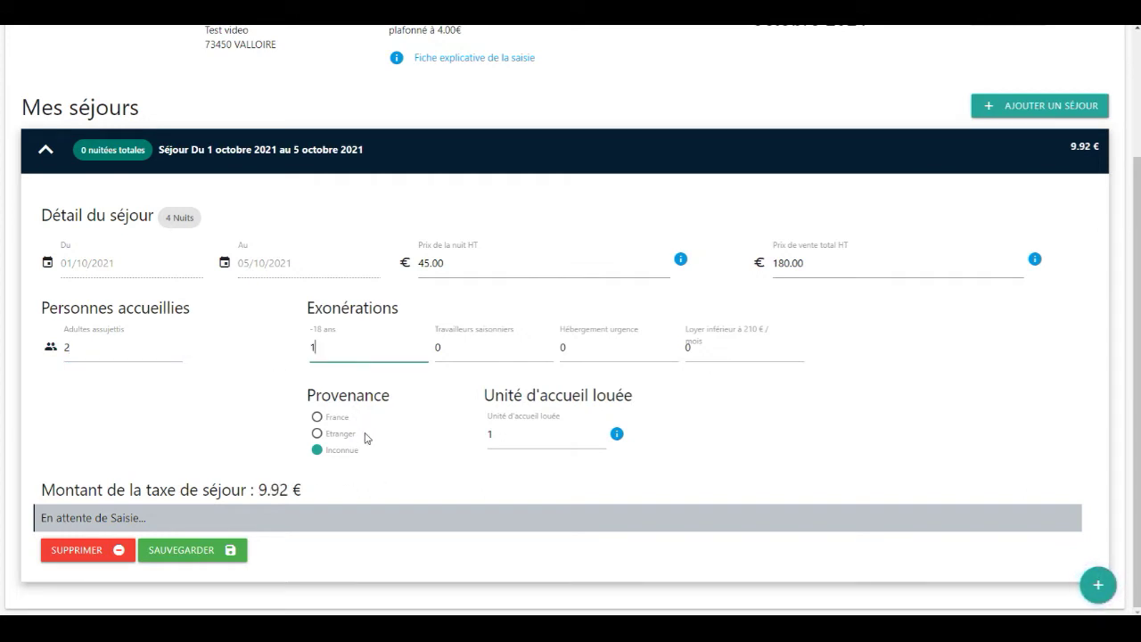
{"action": "left_click", "coordinate": [318, 418]}
{"action": "left_click", "coordinate": [413, 434]}
{"action": "type", "text": "2230"}
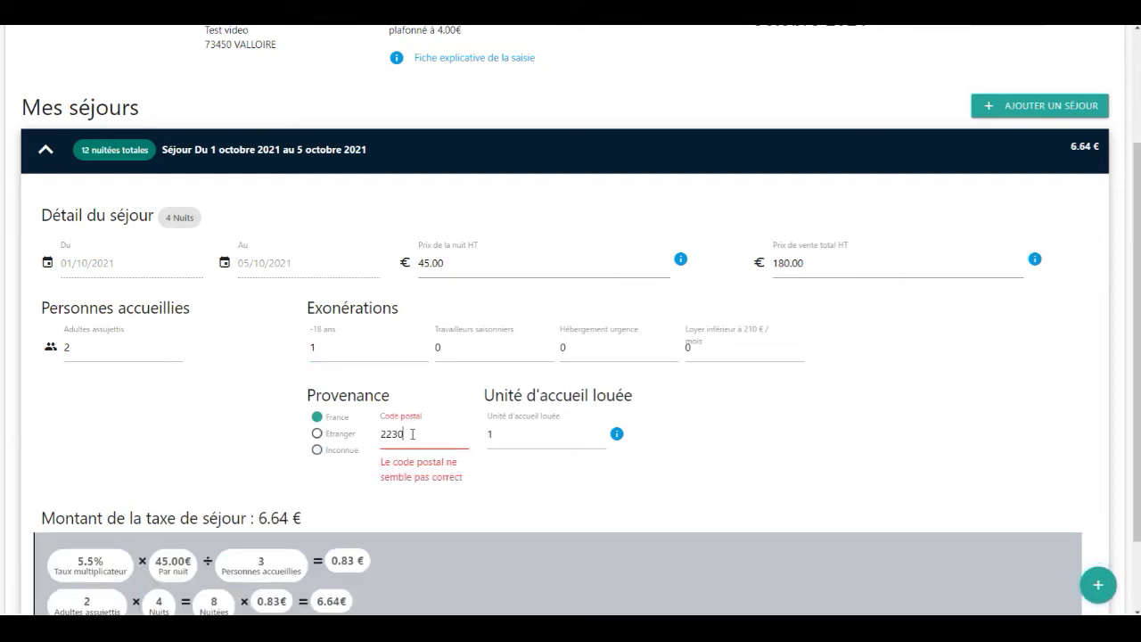
{"action": "type", "text": "0"}
{"action": "scroll", "coordinate": [407, 499], "scroll_direction": "down", "scroll_amount": 1}
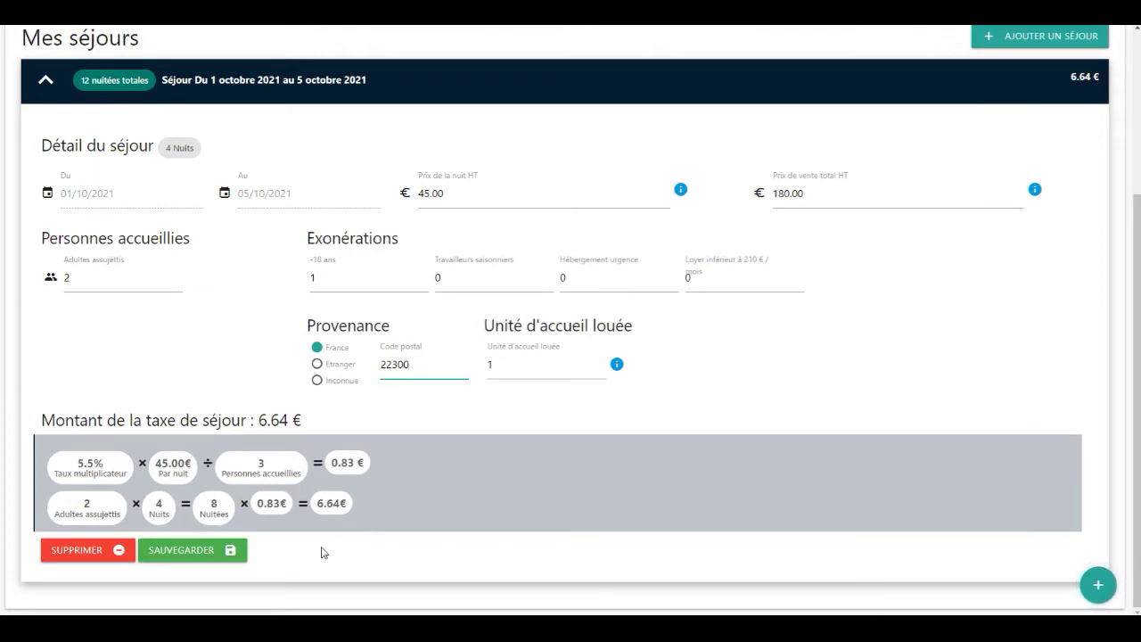
{"action": "left_click", "coordinate": [203, 559]}
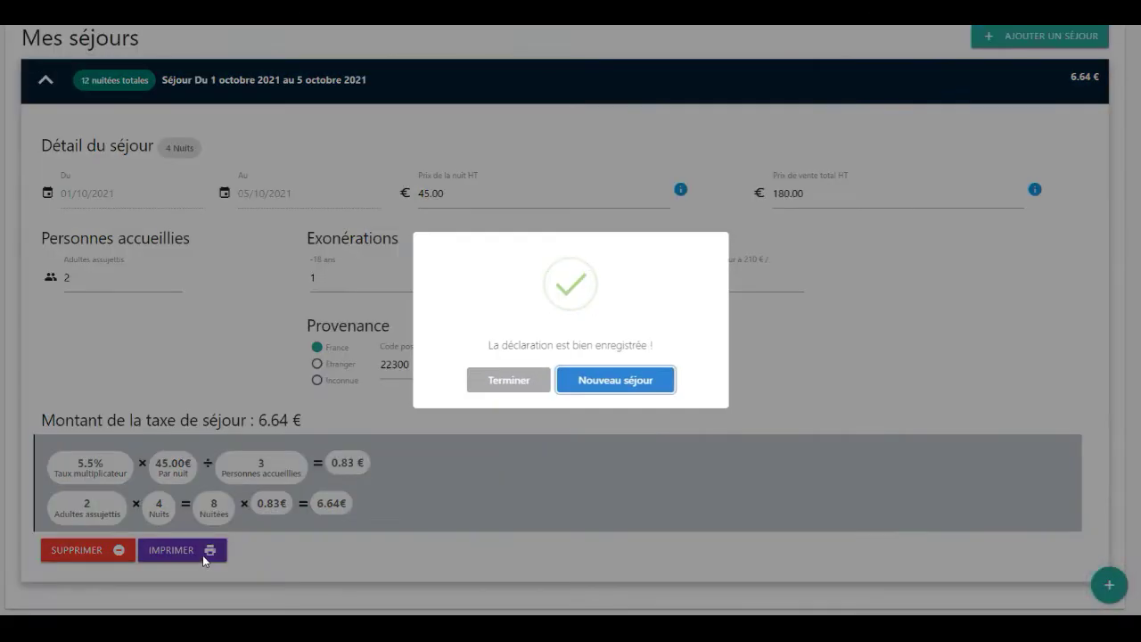
{"action": "left_click", "coordinate": [491, 384]}
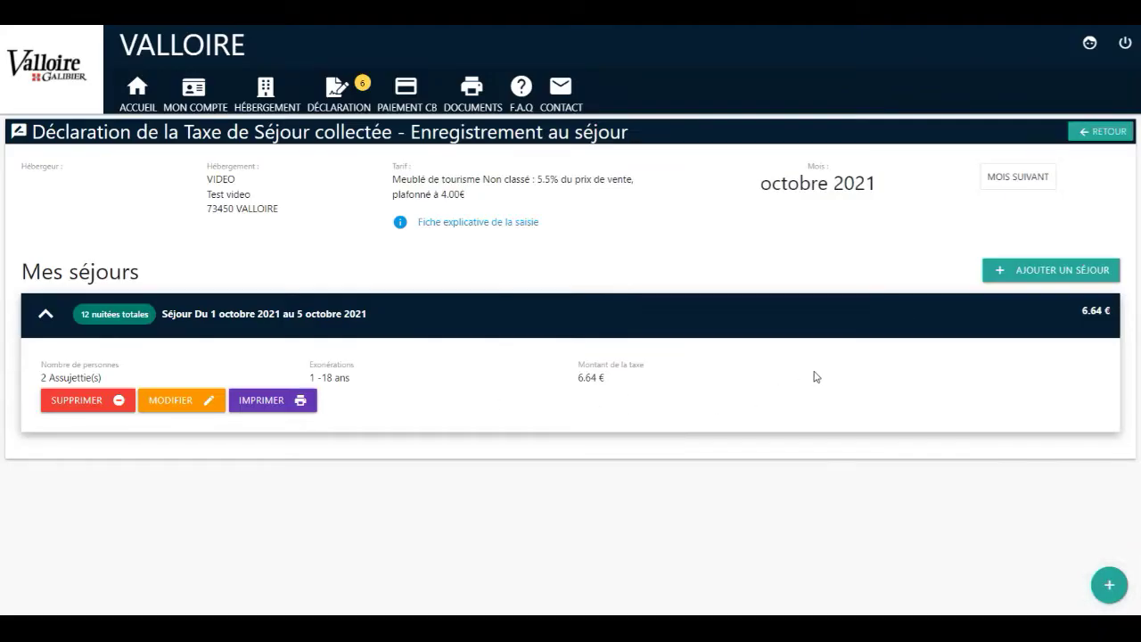
Add a new stay arriving 17 October 2021 with a price of 150
{"action": "left_click", "coordinate": [999, 283]}
{"action": "scroll", "coordinate": [560, 413], "scroll_direction": "down", "scroll_amount": 2}
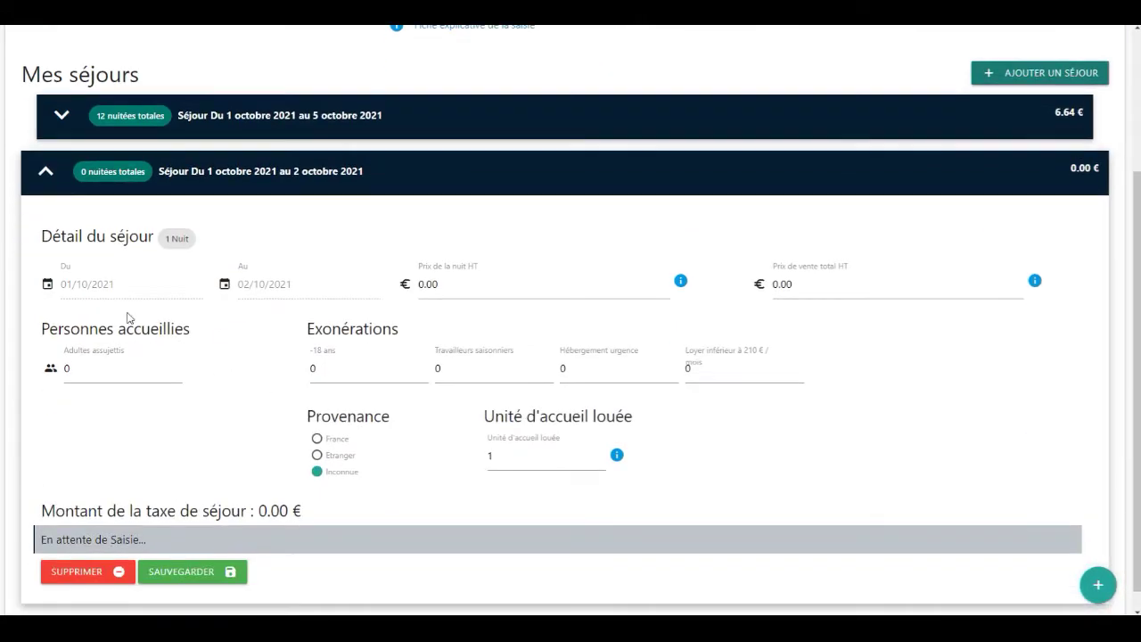
{"action": "left_click", "coordinate": [99, 287]}
{"action": "left_click", "coordinate": [564, 246]}
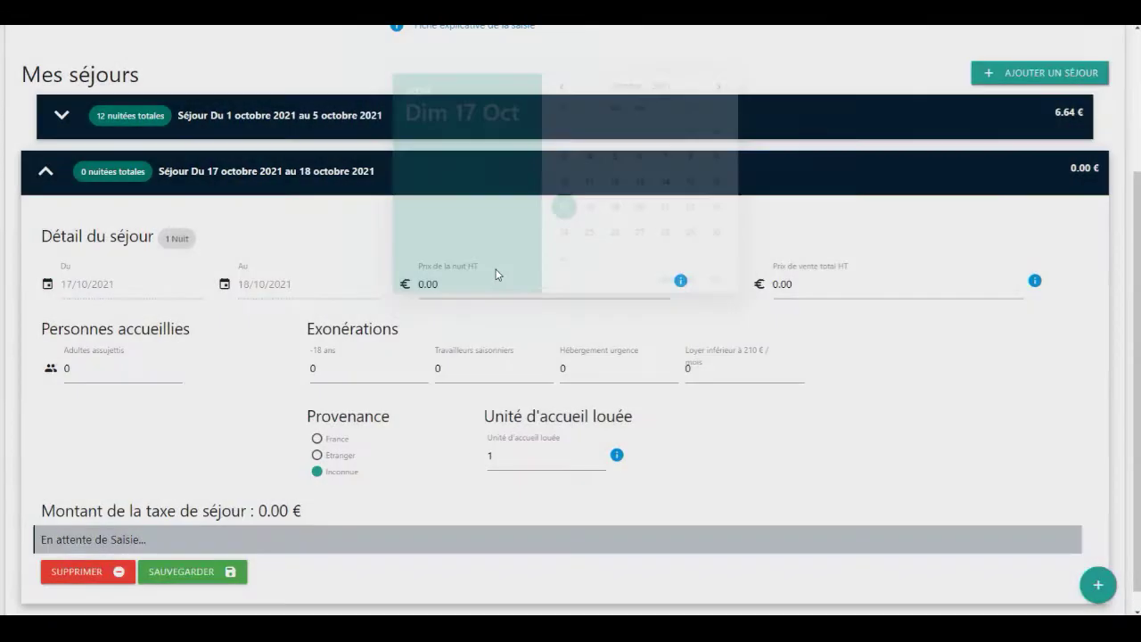
{"action": "left_click", "coordinate": [758, 285]}
{"action": "type", "text": "150"}
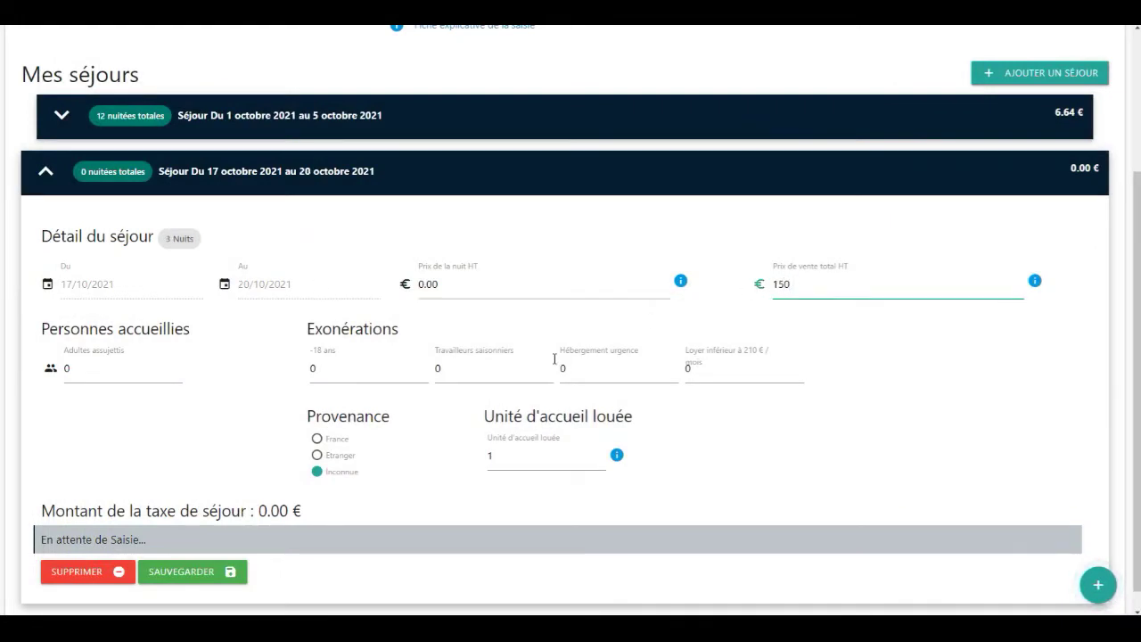
Set 1 adult and 2 under-18s, then save the 17–20 October stay
{"action": "left_click", "coordinate": [104, 371]}
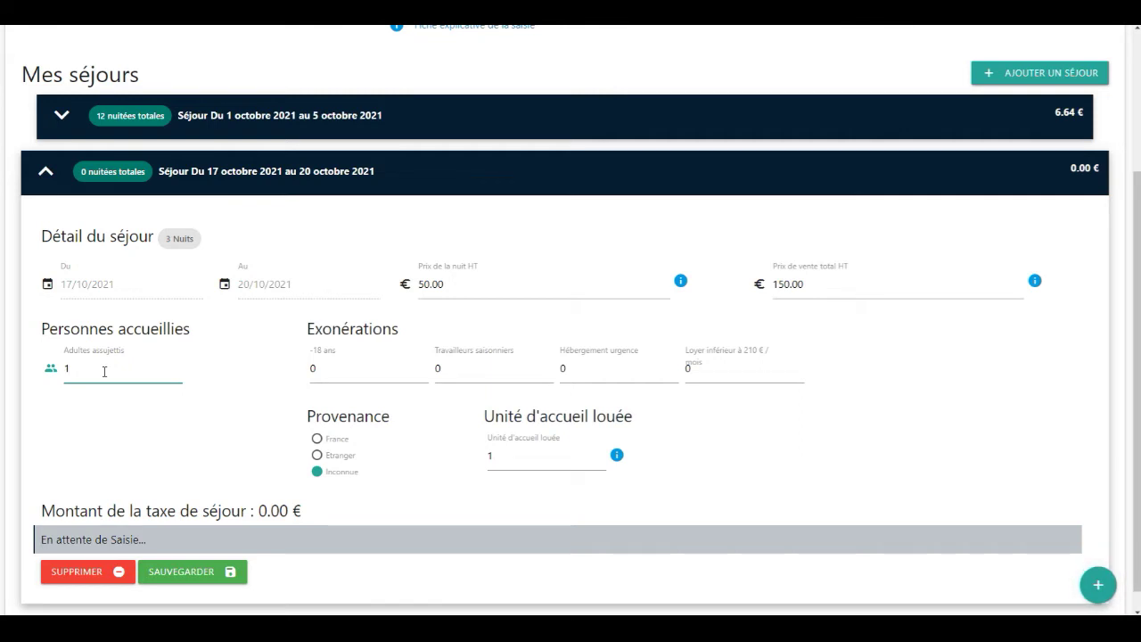
{"action": "left_click", "coordinate": [333, 377]}
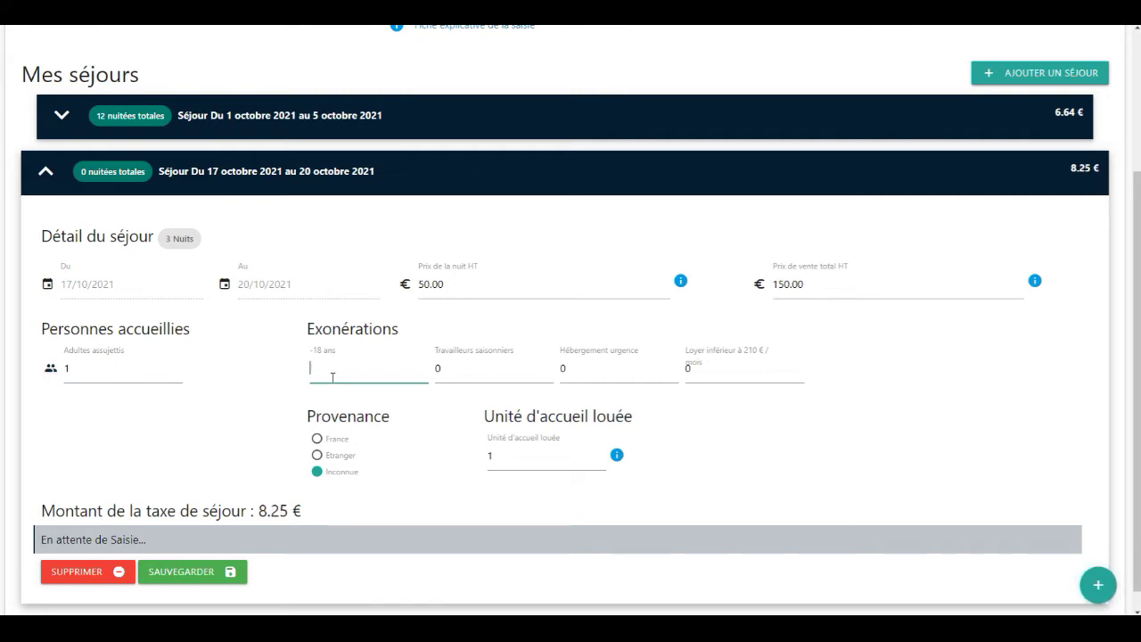
{"action": "left_click", "coordinate": [275, 436]}
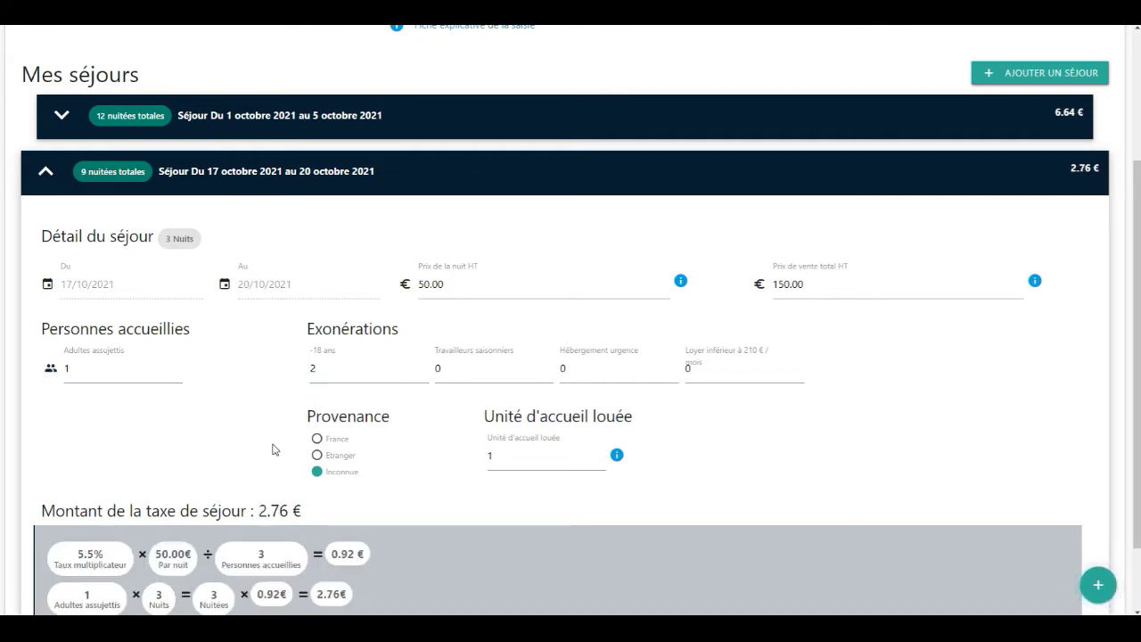
{"action": "scroll", "coordinate": [275, 446], "scroll_direction": "down", "scroll_amount": 1}
{"action": "left_click", "coordinate": [228, 558]}
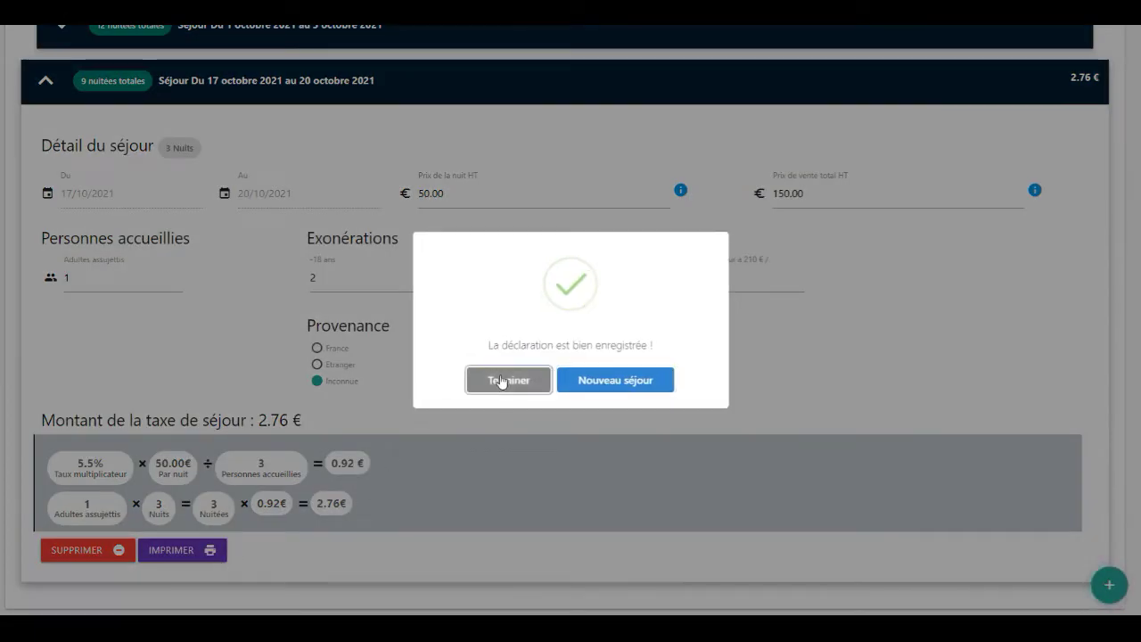
{"action": "left_click", "coordinate": [504, 381]}
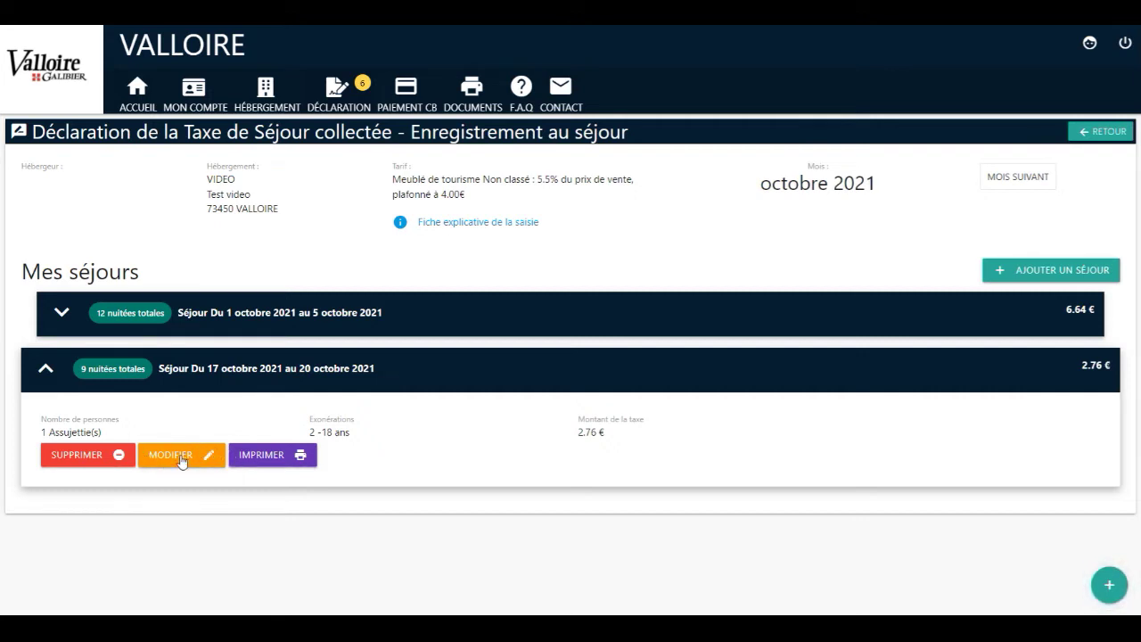
Print the 17–20 October stay's receipt, entering the client's name in the client details
{"action": "left_click", "coordinate": [249, 456]}
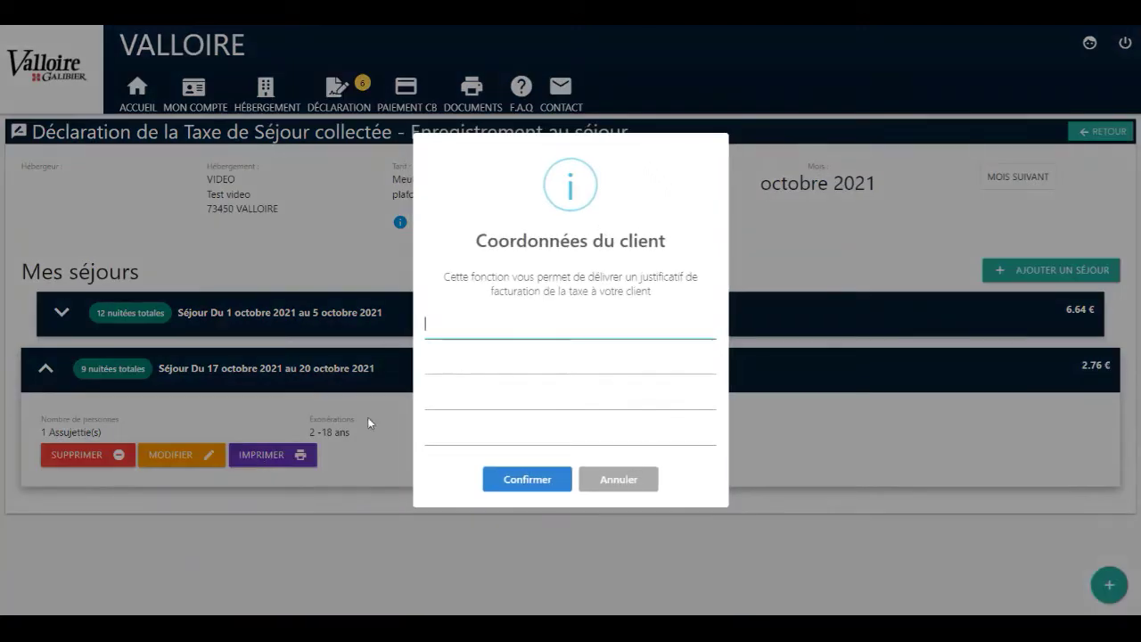
{"action": "type", "text": "Mr Dupont"}
{"action": "left_click", "coordinate": [523, 480]}
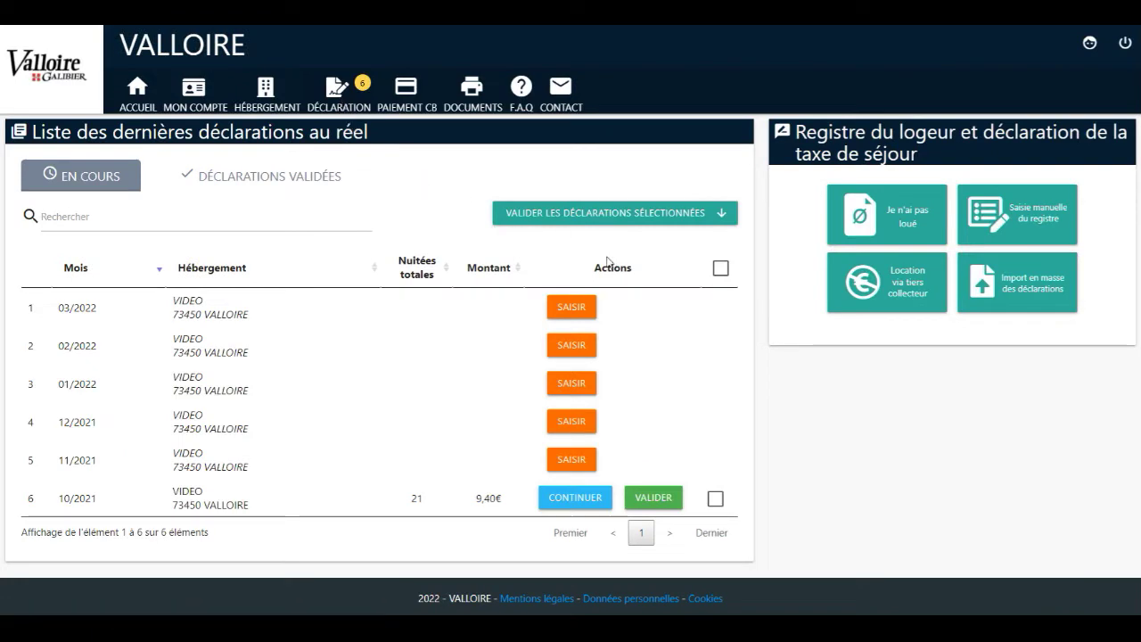
Add a third-party collection period starting 1 November 2021
{"action": "left_click", "coordinate": [875, 304]}
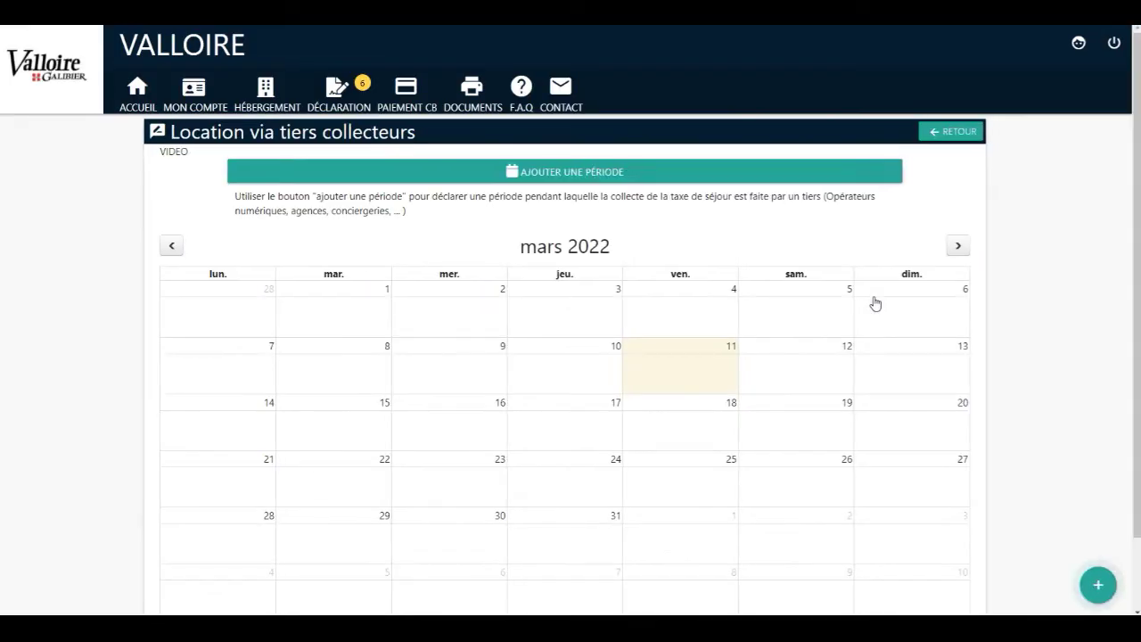
{"action": "left_click", "coordinate": [562, 182]}
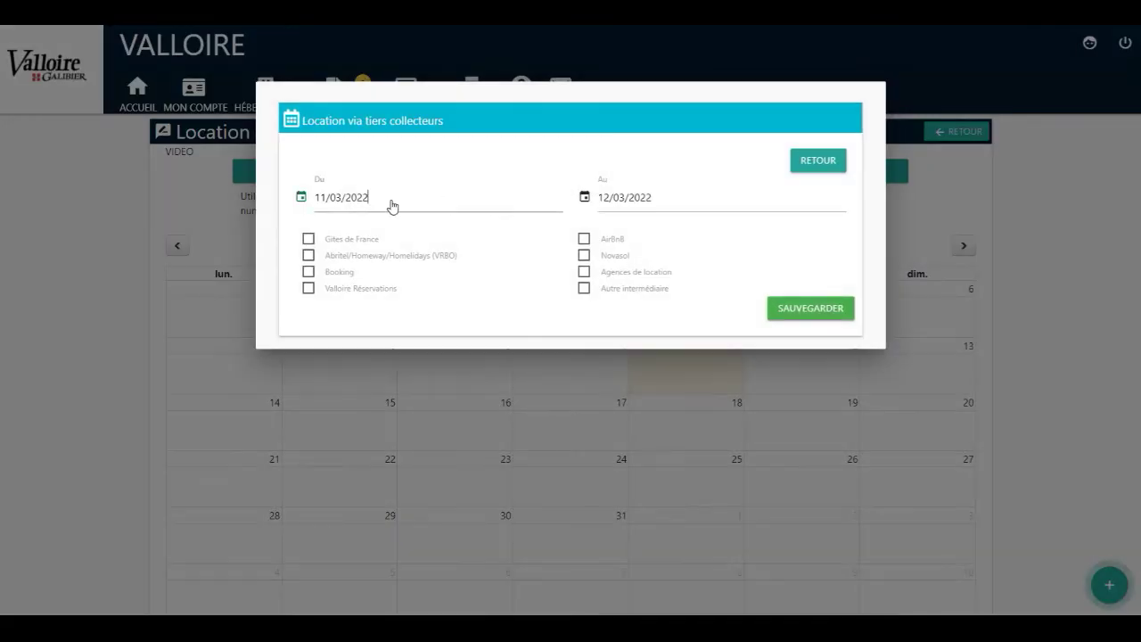
{"action": "left_click", "coordinate": [395, 204]}
{"action": "left_click", "coordinate": [567, 98]}
{"action": "left_click", "coordinate": [567, 98]}
{"action": "left_click", "coordinate": [568, 98]}
{"action": "left_click", "coordinate": [568, 99]}
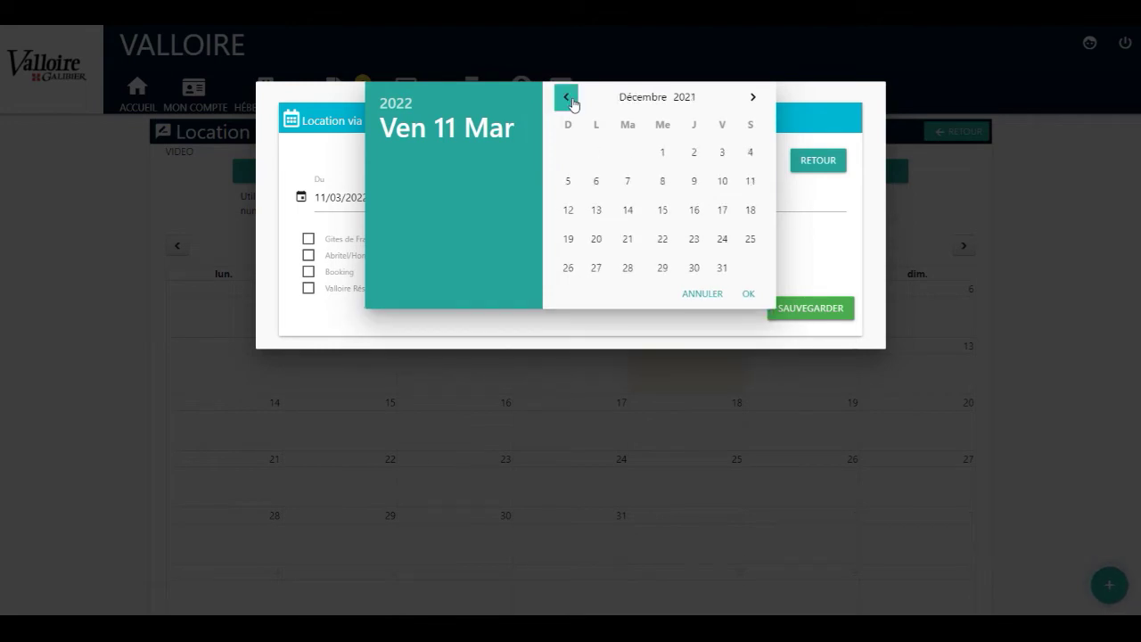
{"action": "left_click", "coordinate": [594, 155]}
End it 31 December 2021, tick Valloire Réservations, Gites de France and Autre intermédiaire, and save
{"action": "left_click", "coordinate": [638, 197]}
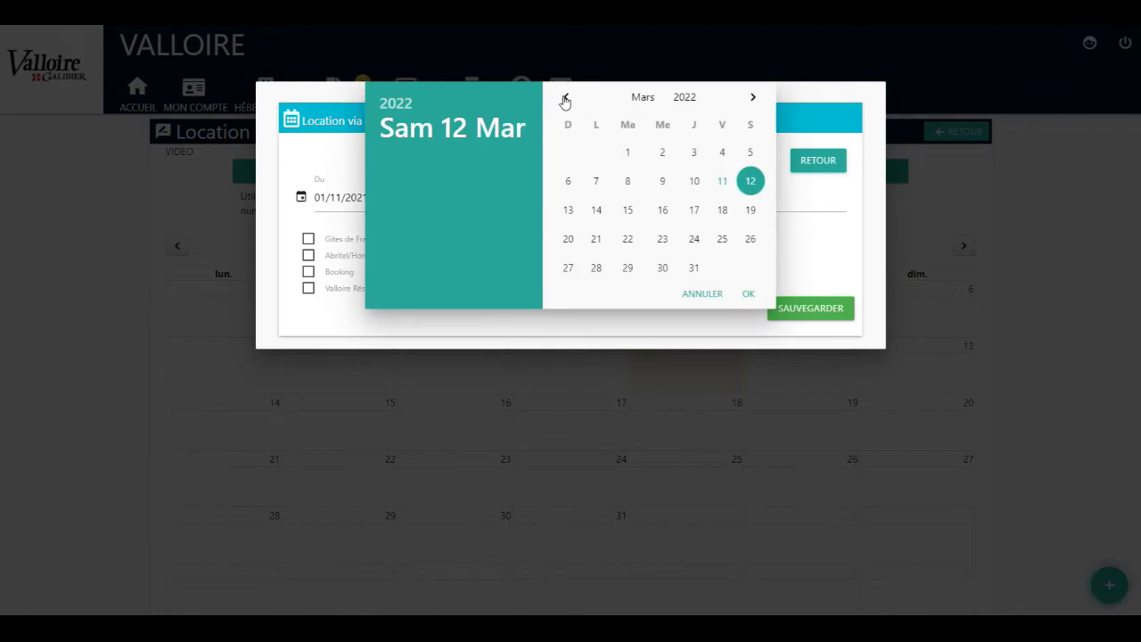
{"action": "left_click", "coordinate": [567, 97]}
{"action": "left_click", "coordinate": [566, 97]}
{"action": "left_click", "coordinate": [566, 97]}
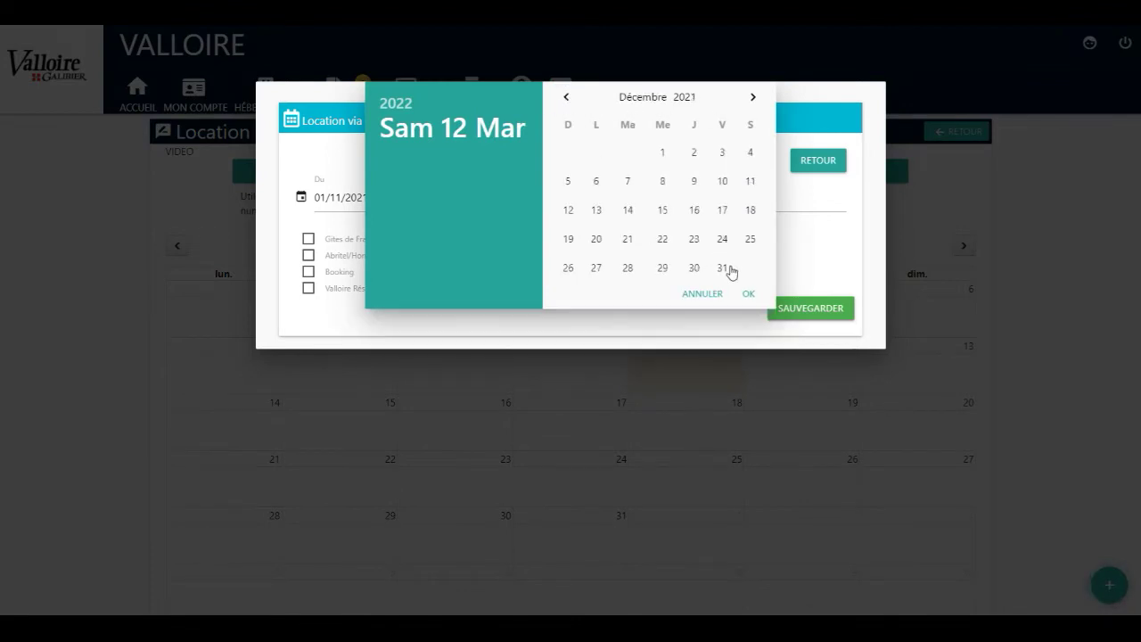
{"action": "left_click", "coordinate": [722, 268]}
{"action": "left_click", "coordinate": [324, 290]}
{"action": "left_click", "coordinate": [341, 243]}
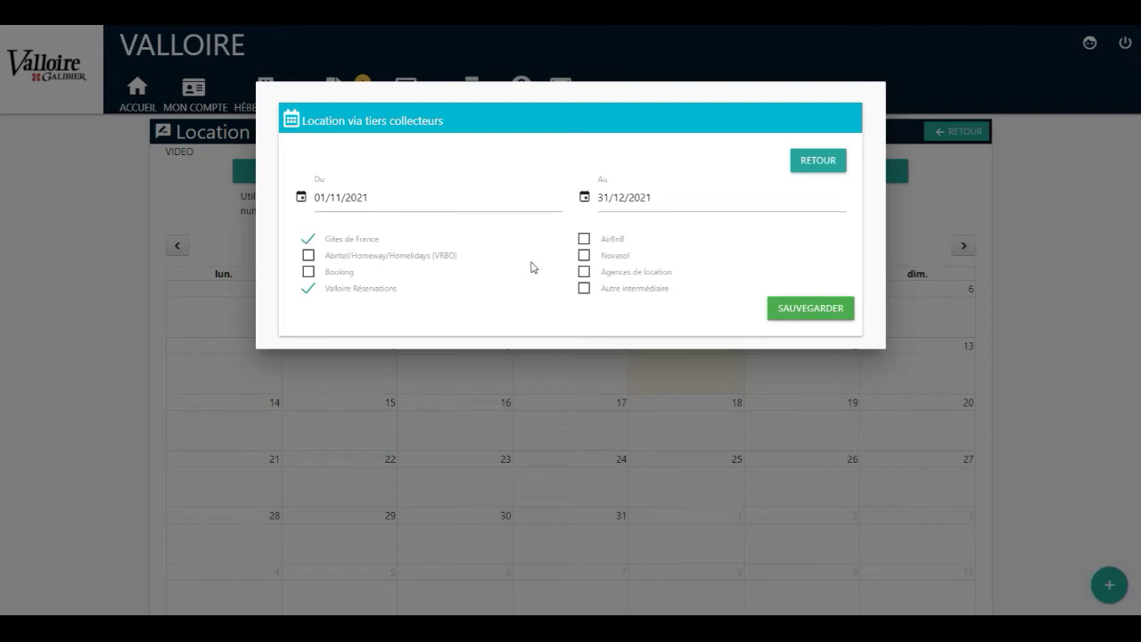
{"action": "left_click", "coordinate": [618, 291]}
{"action": "left_click", "coordinate": [792, 315]}
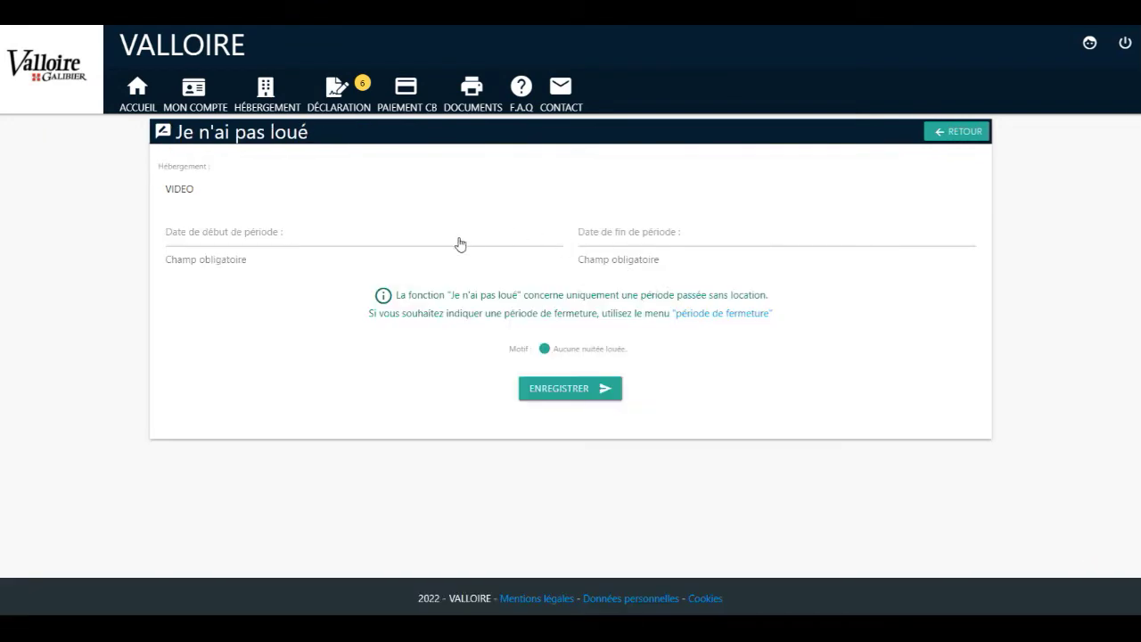
Save a no-rental period from 1 January to 28 February 2022 and acknowledge the confirmation
{"action": "left_click", "coordinate": [461, 244]}
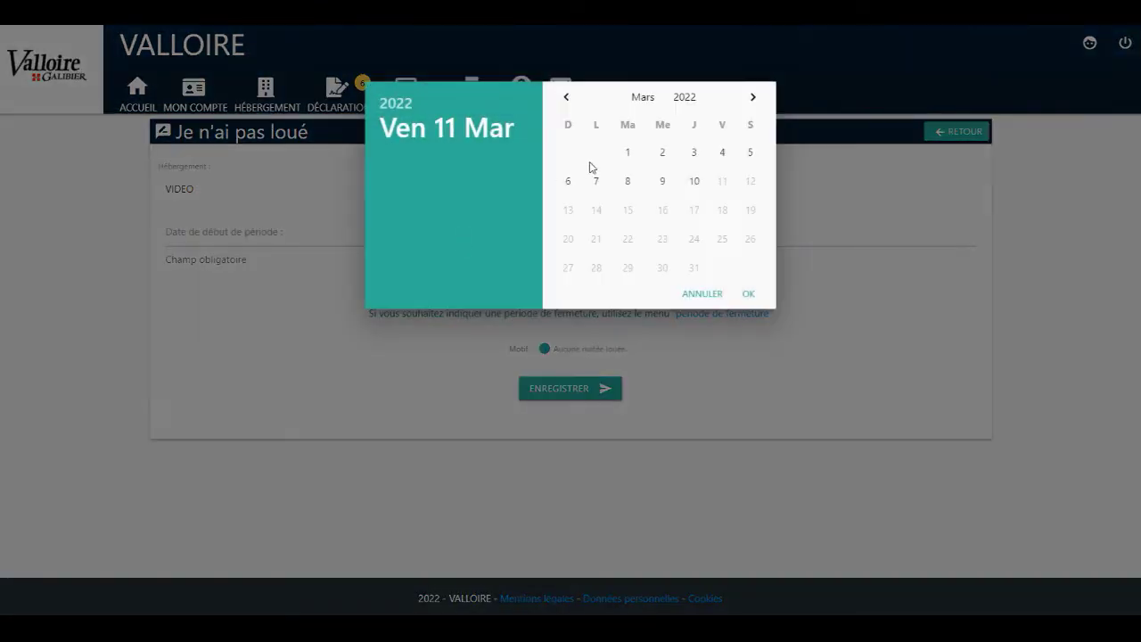
{"action": "left_click", "coordinate": [566, 97]}
{"action": "left_click", "coordinate": [566, 96]}
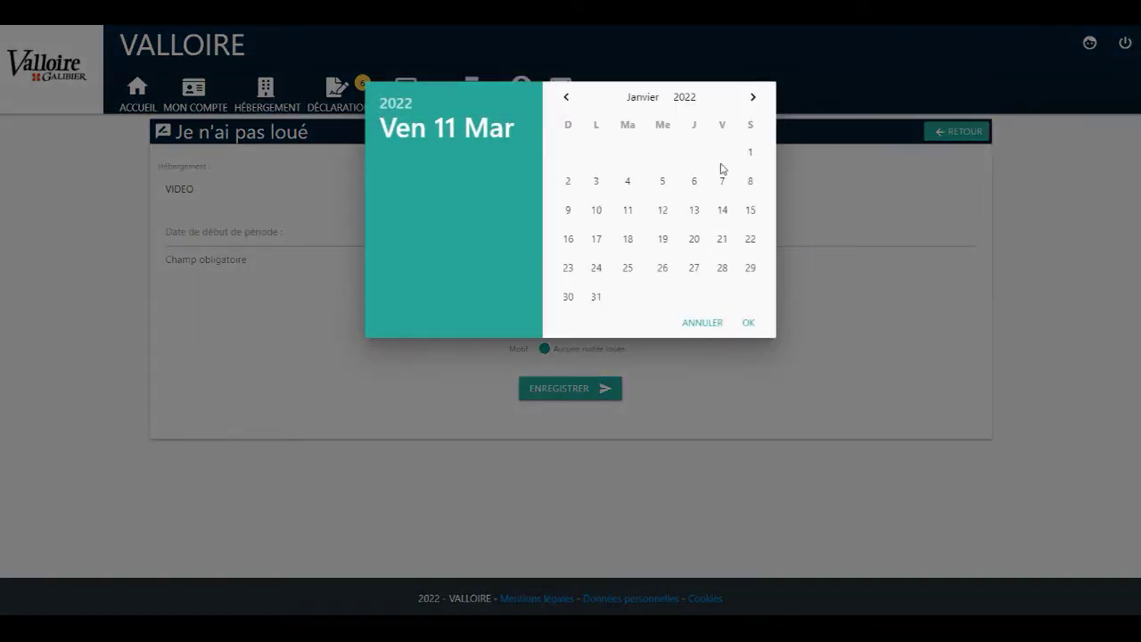
{"action": "left_click", "coordinate": [750, 151]}
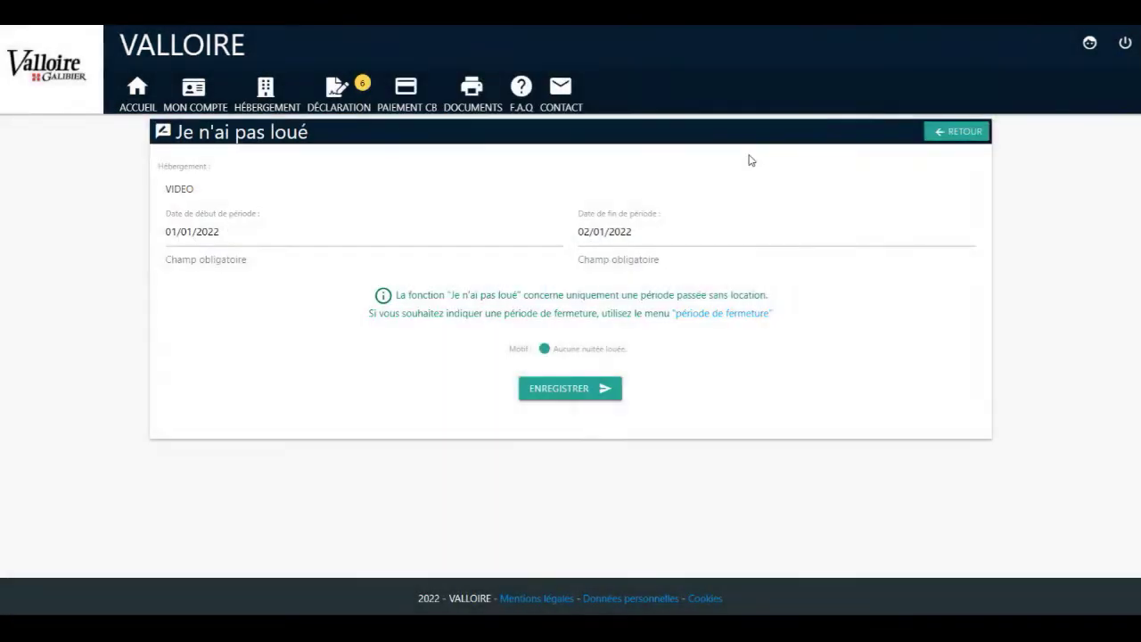
{"action": "left_click", "coordinate": [651, 239]}
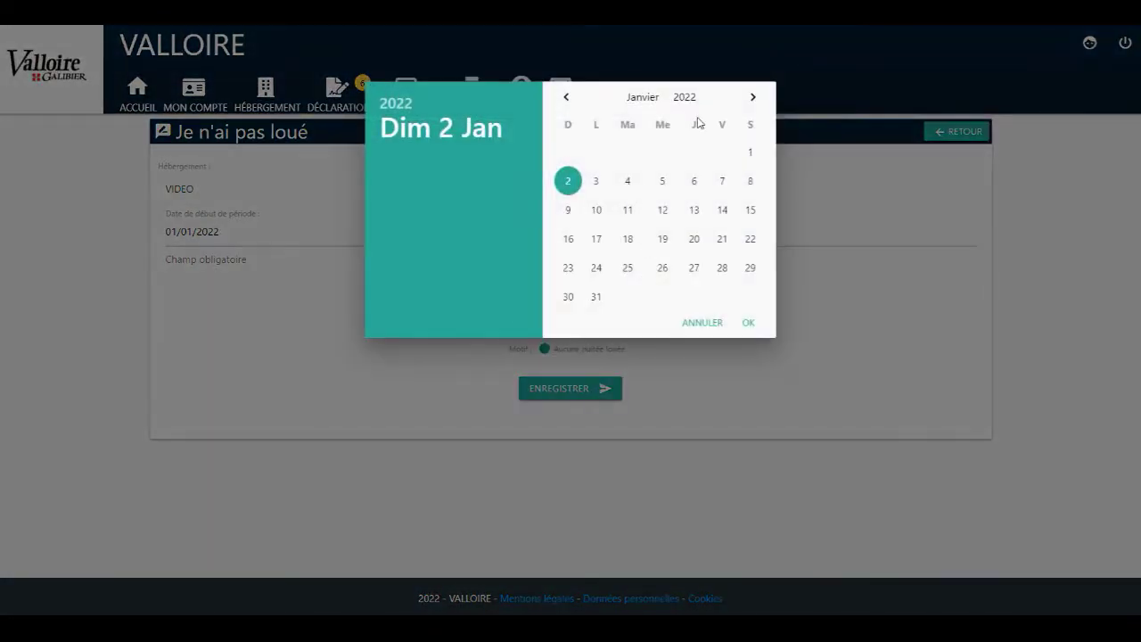
{"action": "left_click", "coordinate": [753, 96]}
{"action": "left_click", "coordinate": [594, 269]}
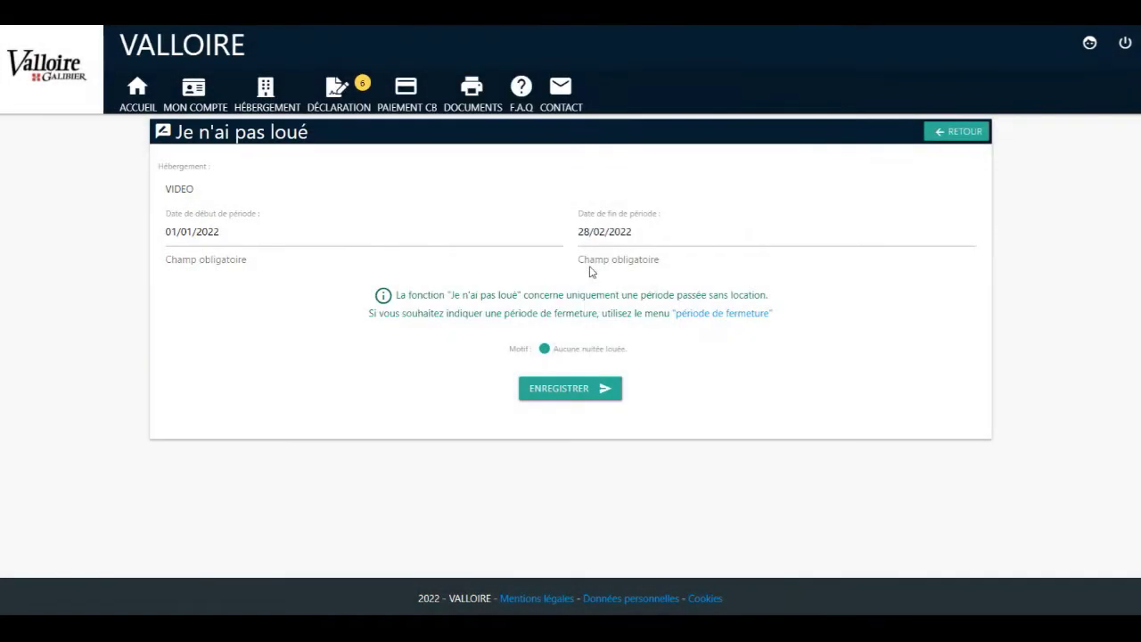
{"action": "left_click", "coordinate": [570, 392]}
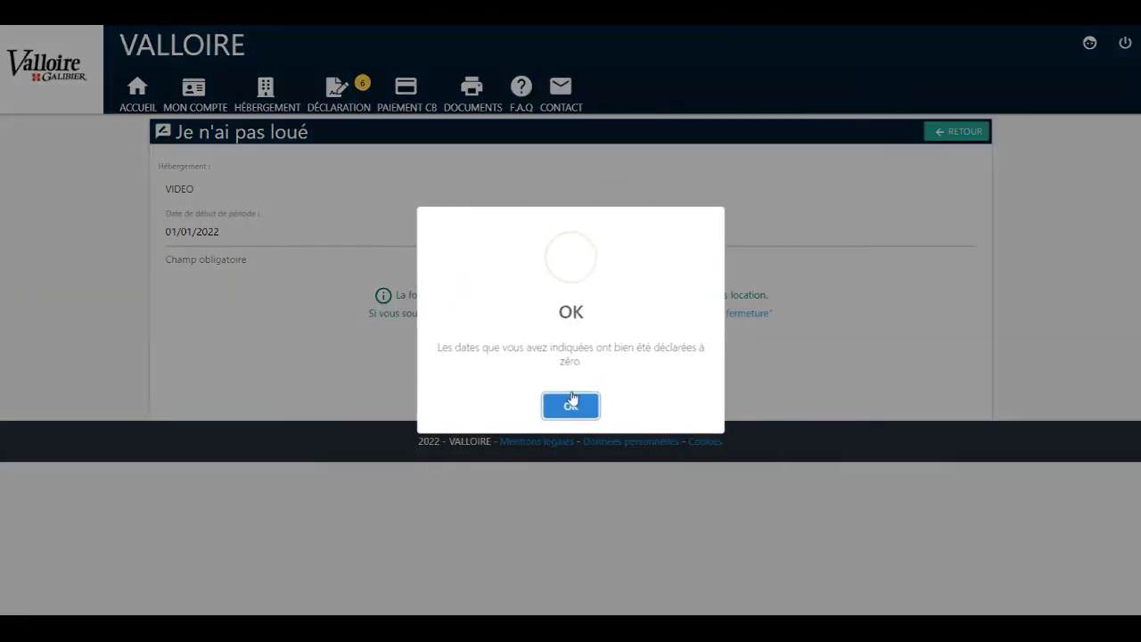
{"action": "left_click", "coordinate": [570, 410]}
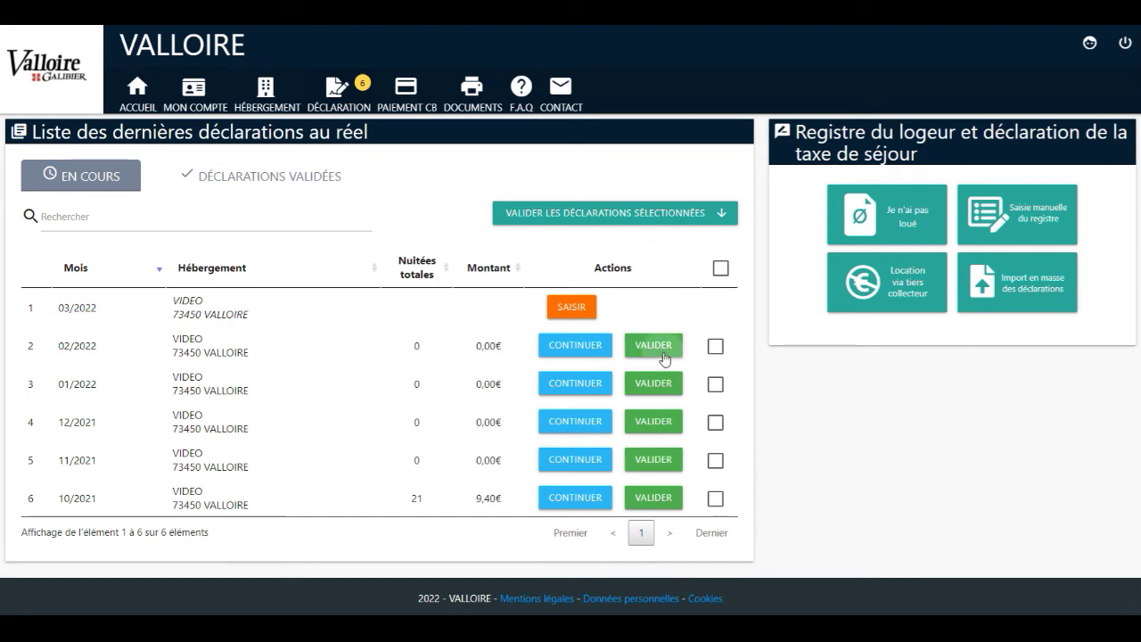
Validate the 02/2022 declaration
{"action": "left_click", "coordinate": [654, 346]}
{"action": "left_click", "coordinate": [555, 475]}
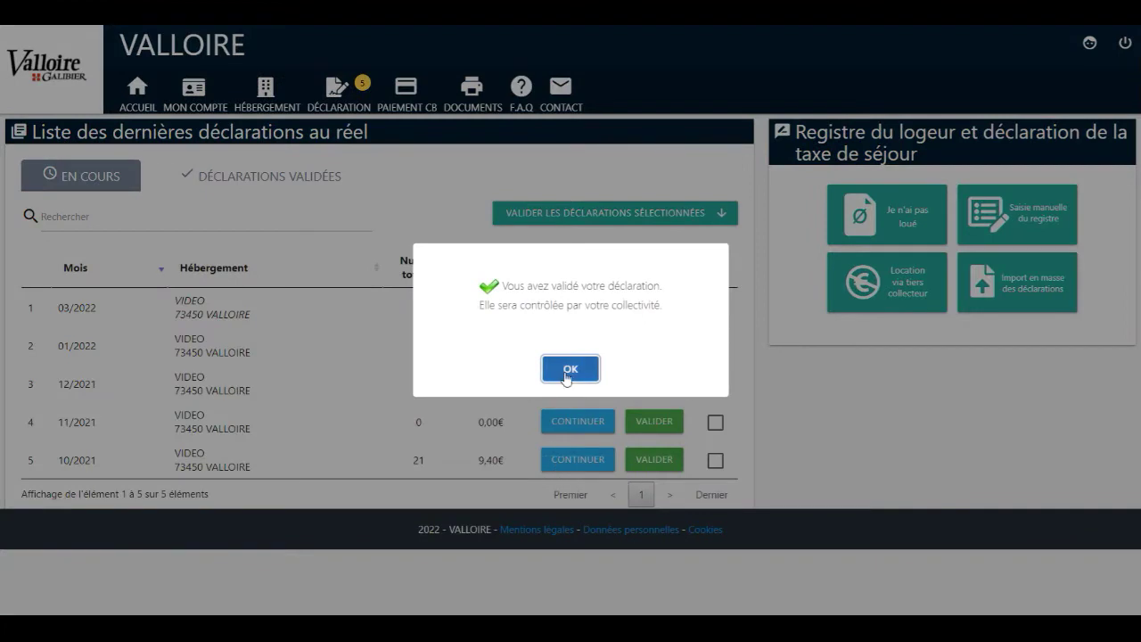
{"action": "left_click", "coordinate": [566, 369]}
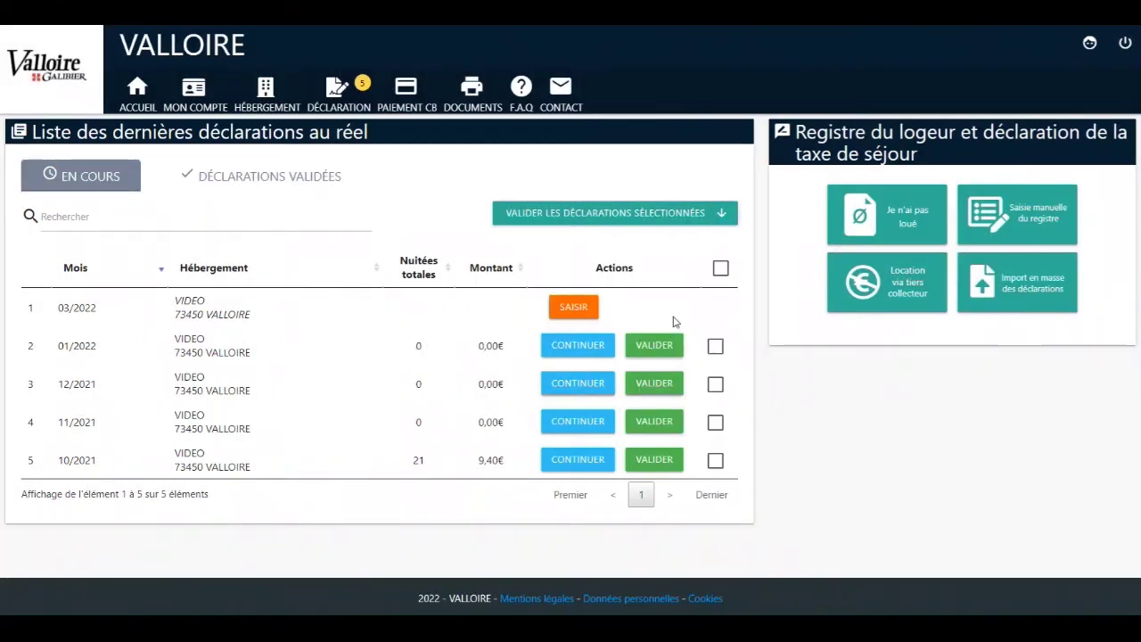
Validate all remaining selected declarations, confirming the 9.40 € collected
{"action": "left_click", "coordinate": [720, 272]}
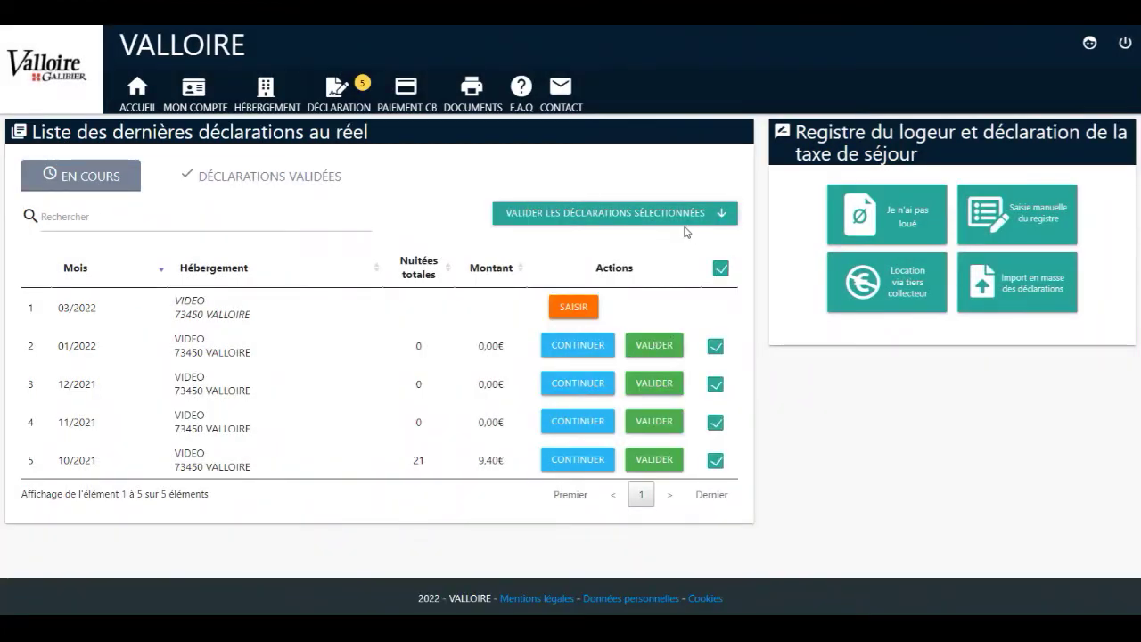
{"action": "left_click", "coordinate": [598, 218]}
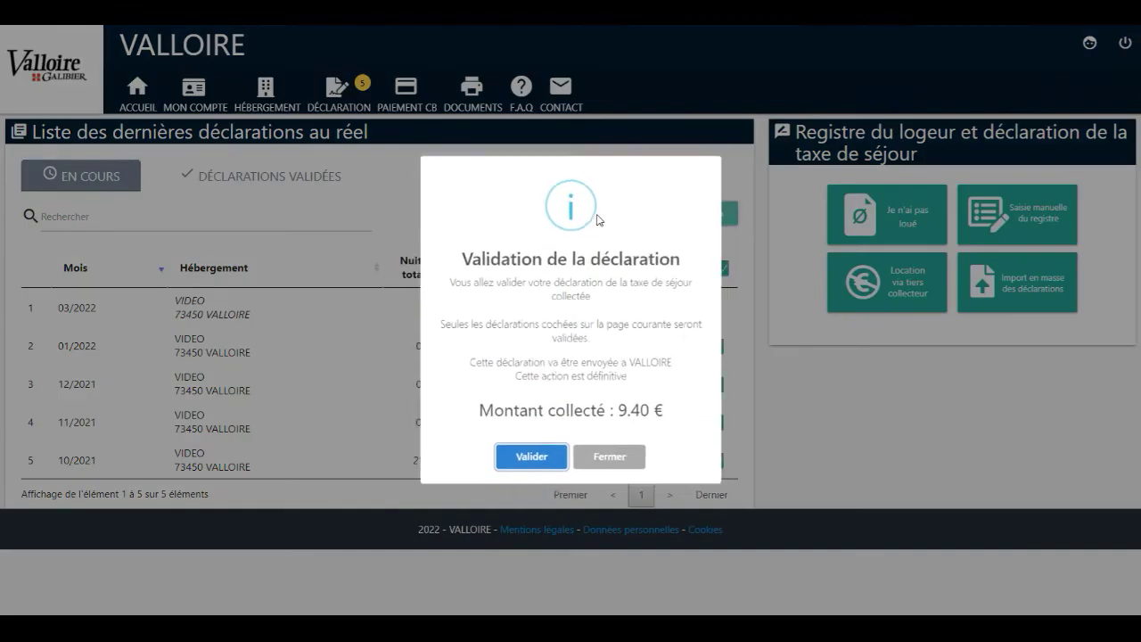
{"action": "left_click", "coordinate": [517, 462]}
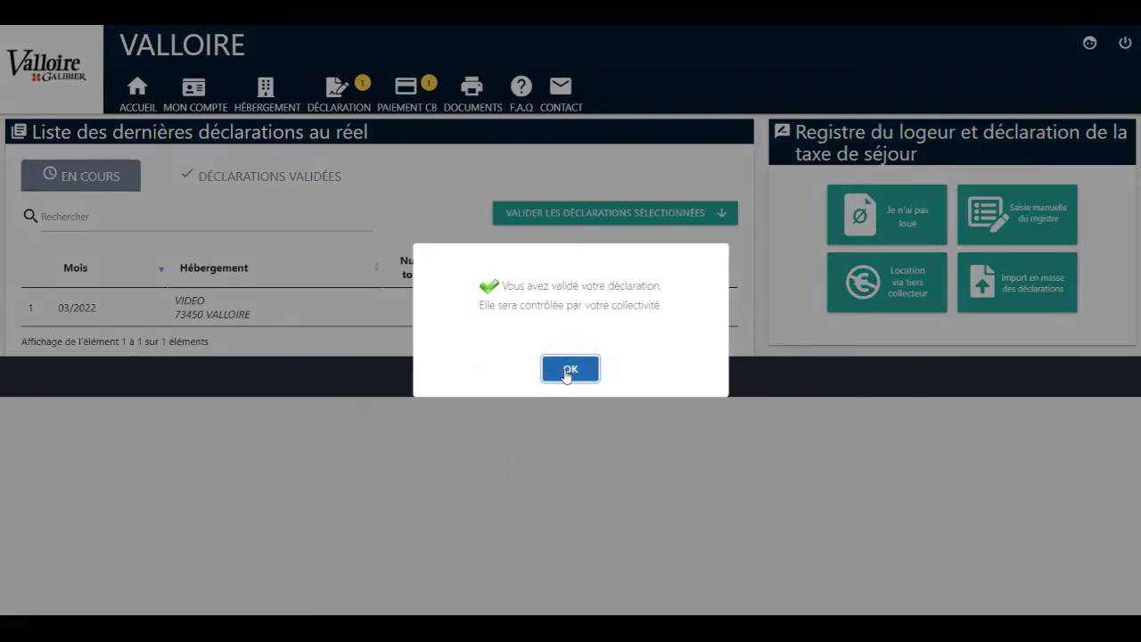
{"action": "left_click", "coordinate": [569, 369]}
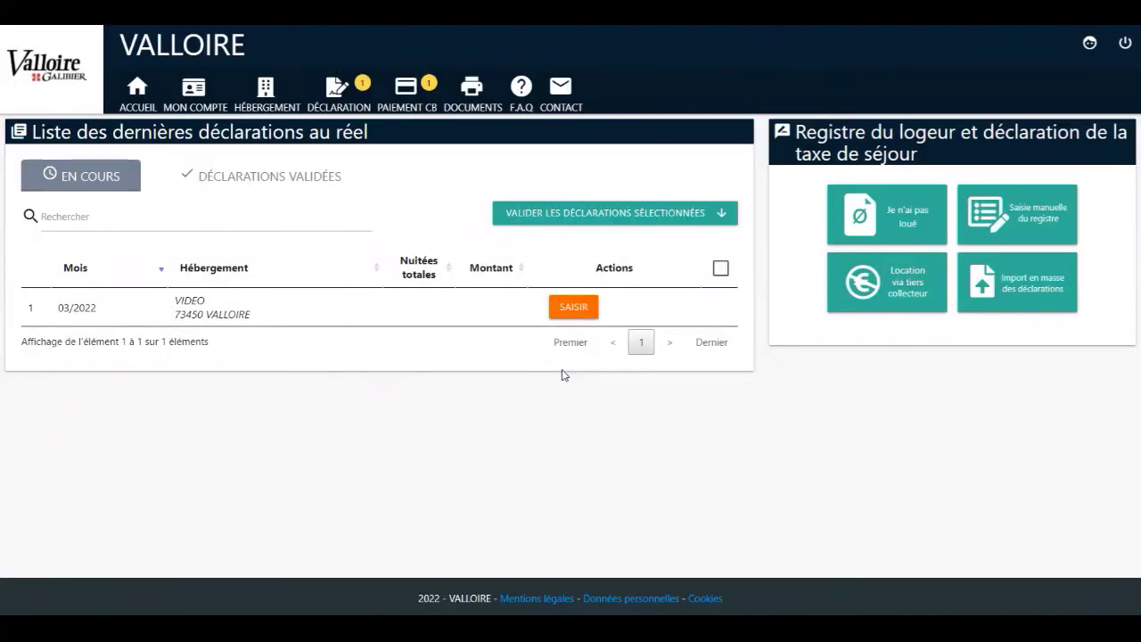
Check the validated declarations list and view the 10/2021 declaration
{"action": "left_click", "coordinate": [339, 114]}
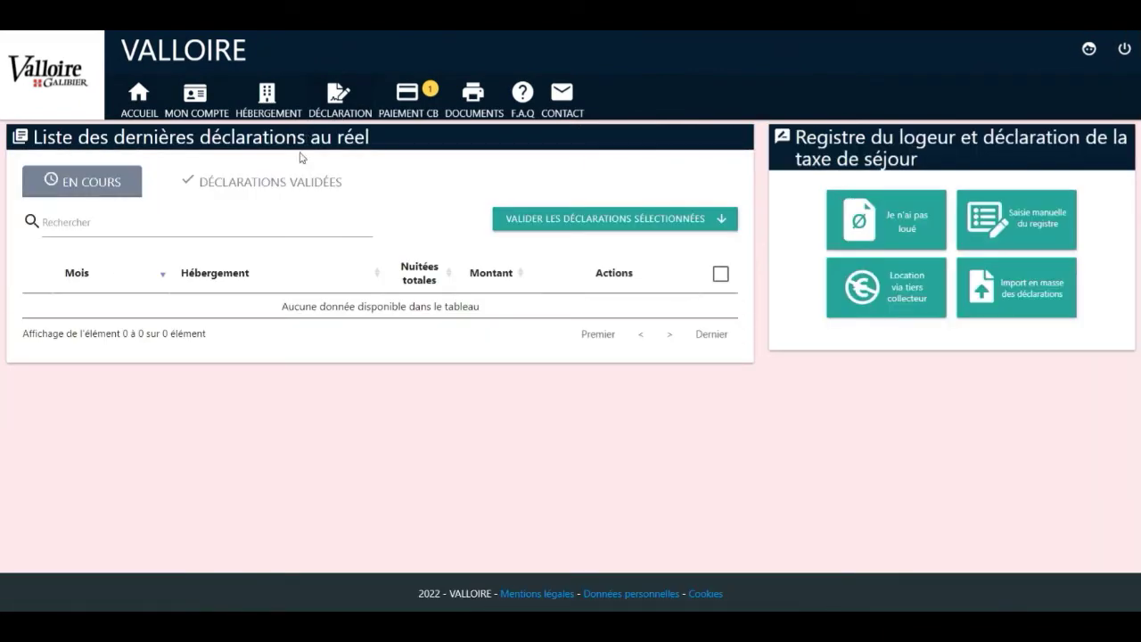
{"action": "left_click", "coordinate": [288, 185]}
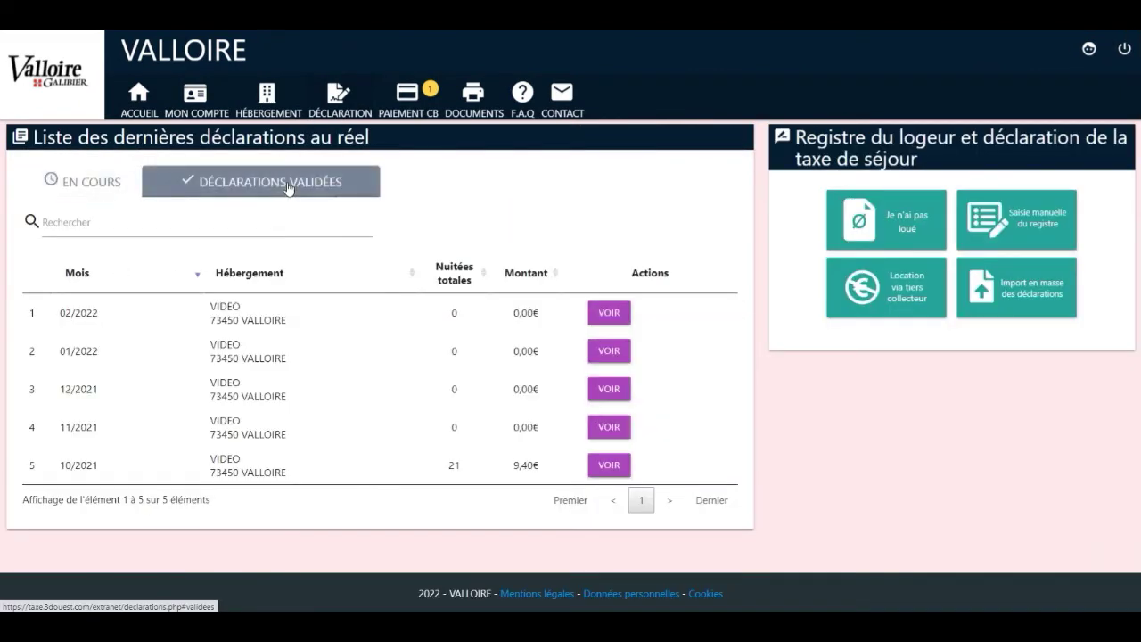
{"action": "left_click", "coordinate": [610, 468]}
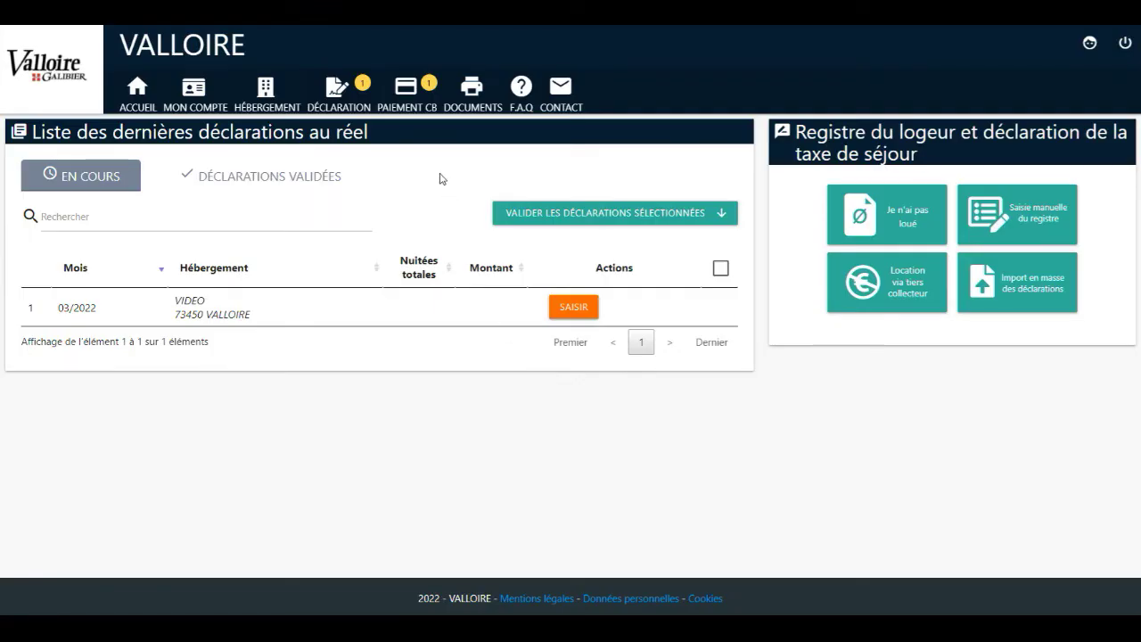
Pay the pending 9.40 € for 01/10/2021–31/12/2021 via PAIEMENT CB
{"action": "left_click", "coordinate": [417, 113]}
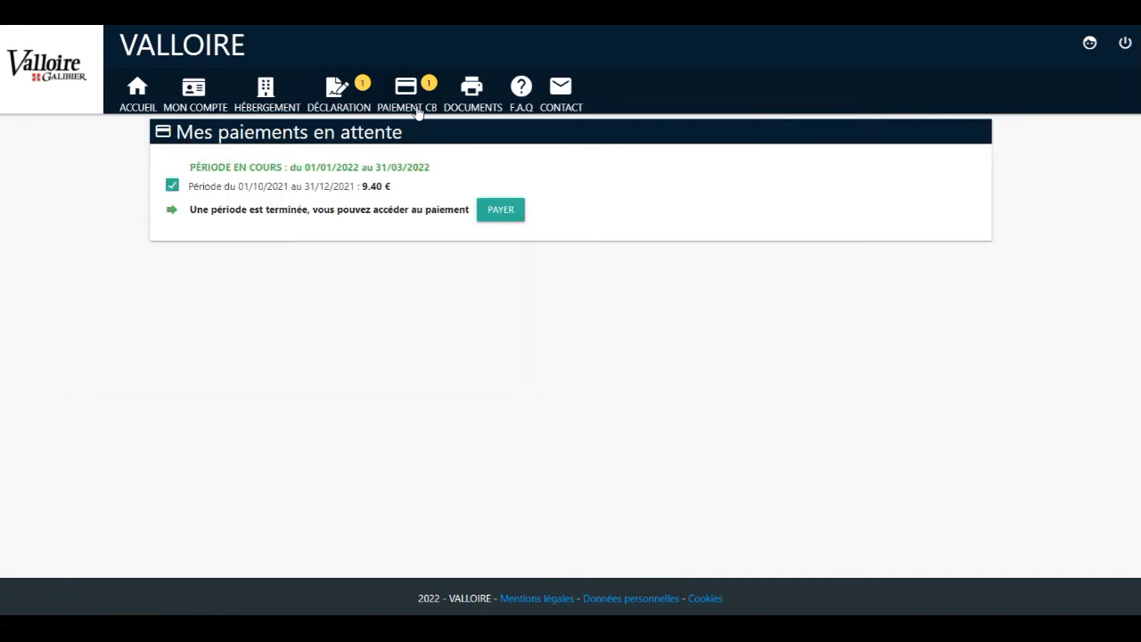
{"action": "left_click", "coordinate": [497, 220]}
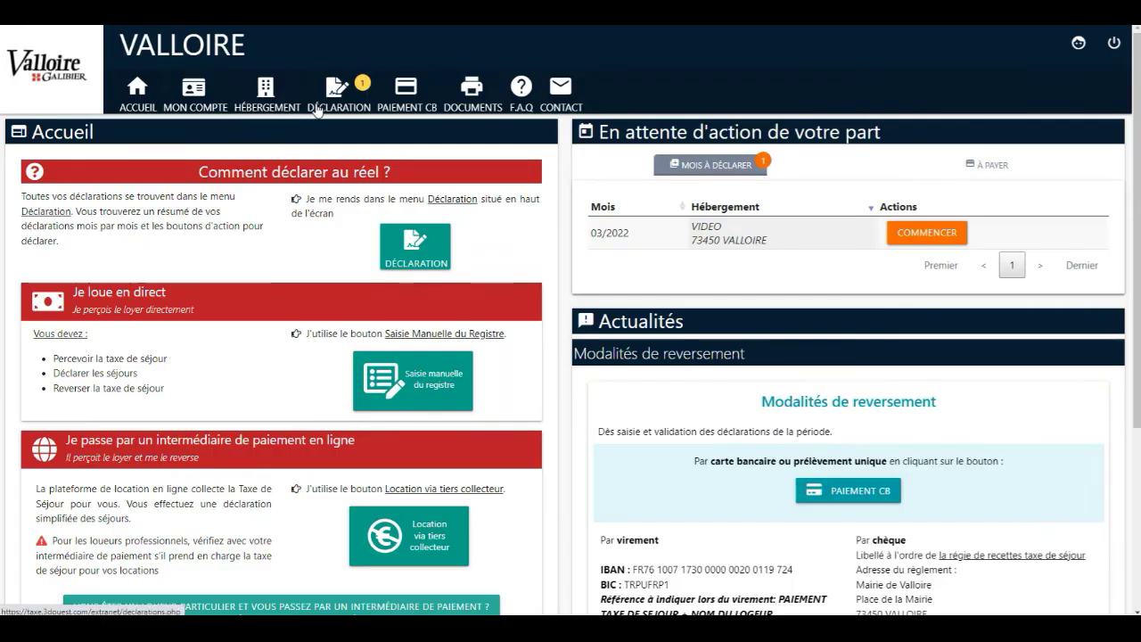
Browse the Documents list and the F.A.Q, then open one of the documents as a PDF
{"action": "left_click", "coordinate": [481, 100]}
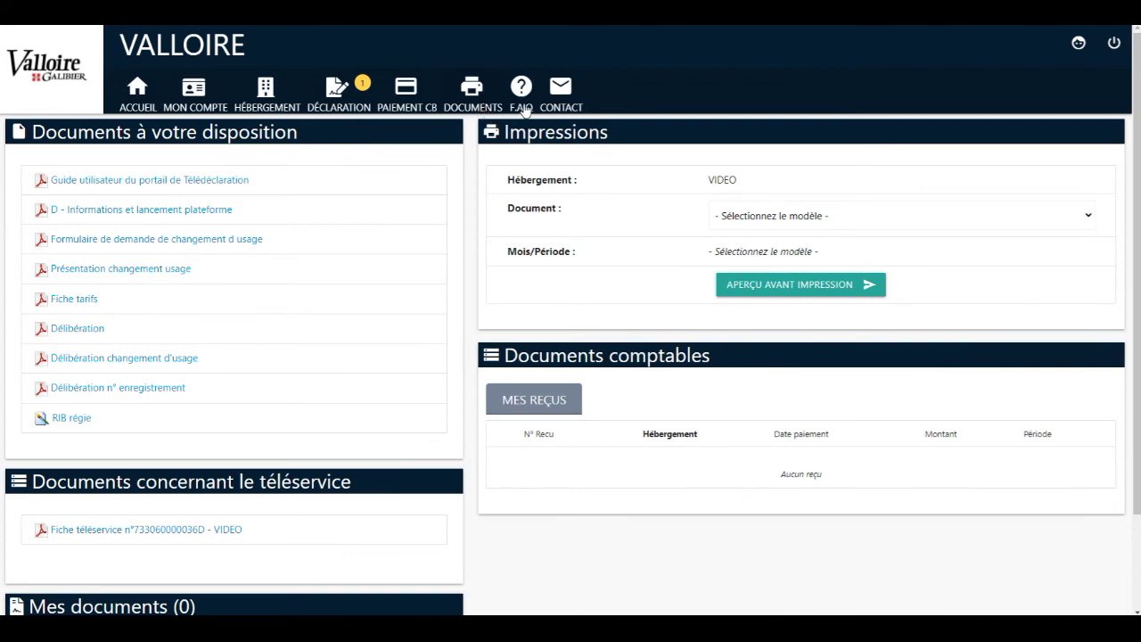
{"action": "left_click", "coordinate": [525, 109]}
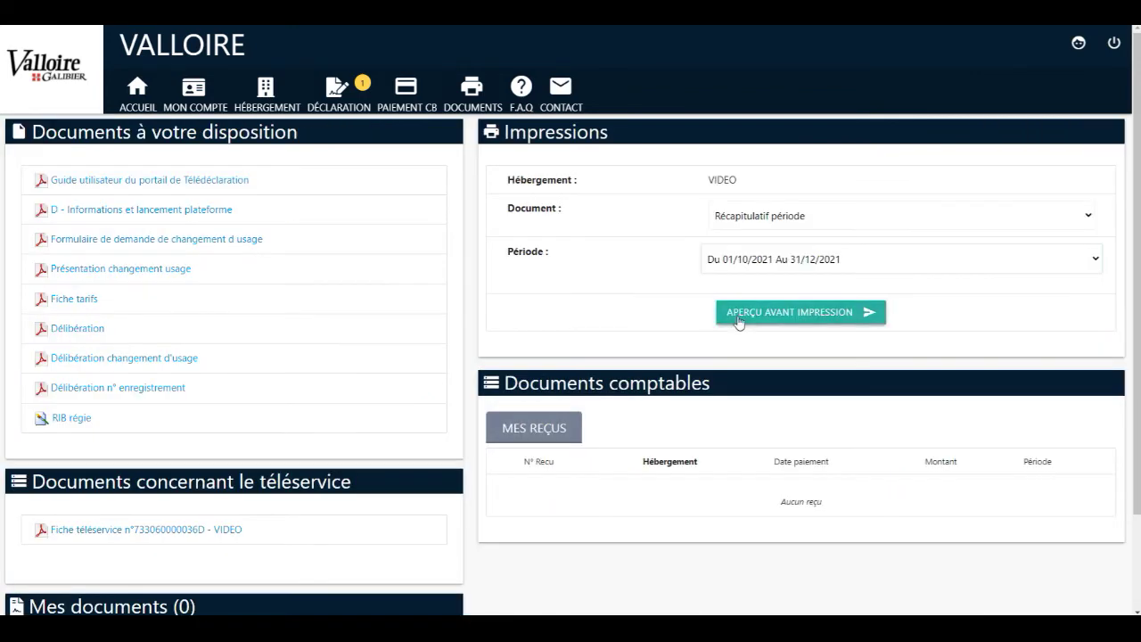
{"action": "left_click", "coordinate": [738, 317]}
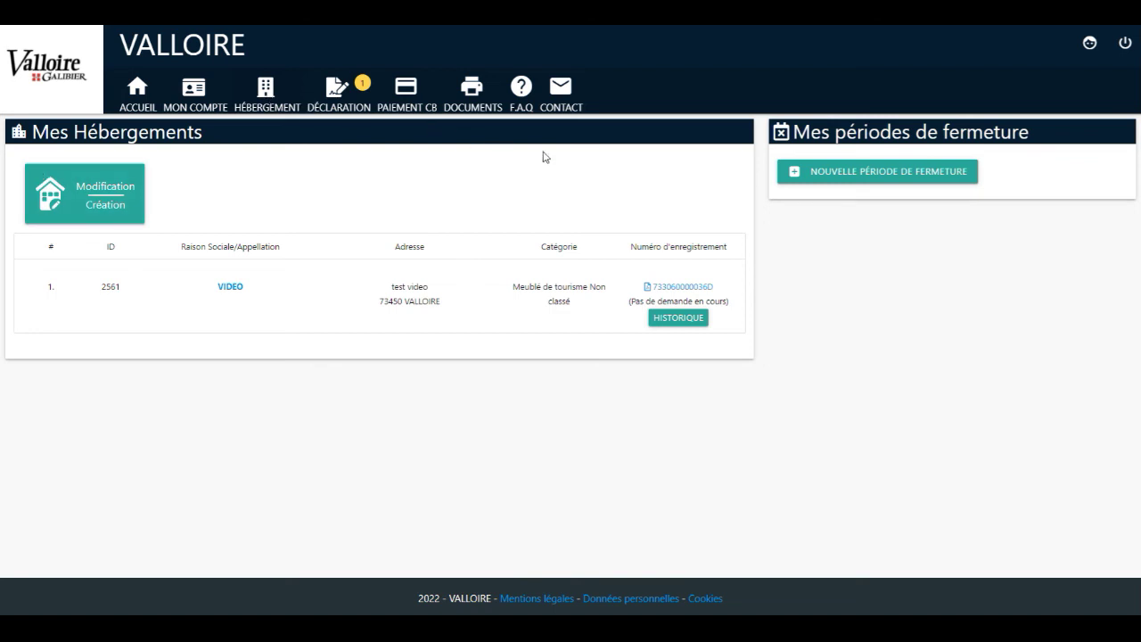
Create a new VIDEO closure period from 01/03/2022 with reopening on 01/07/2022
{"action": "left_click", "coordinate": [831, 180]}
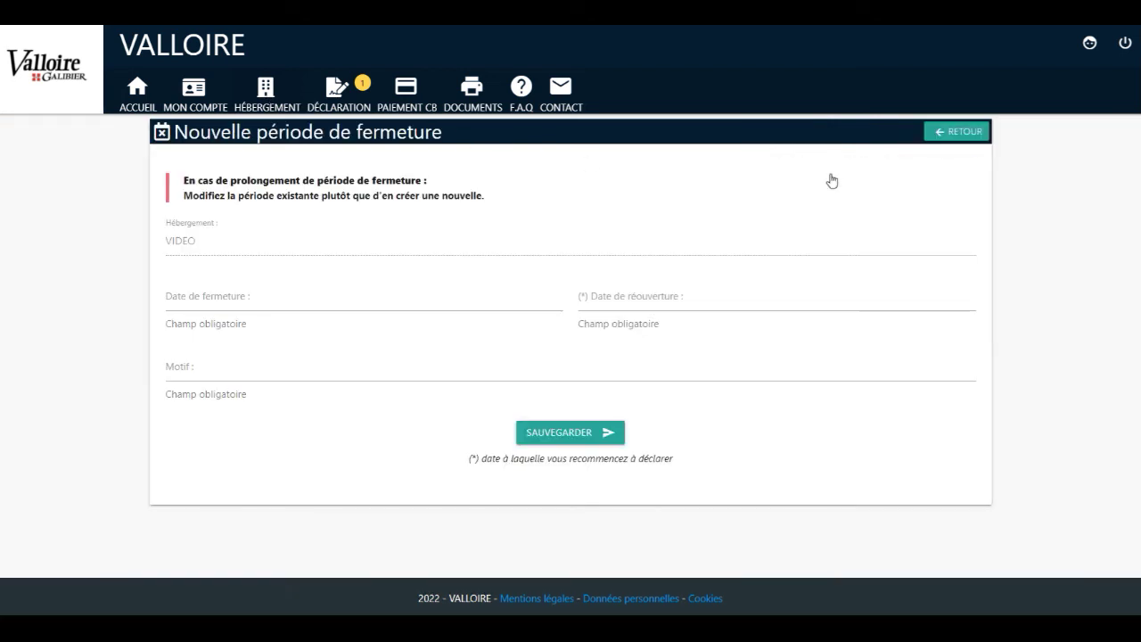
{"action": "left_click", "coordinate": [323, 300]}
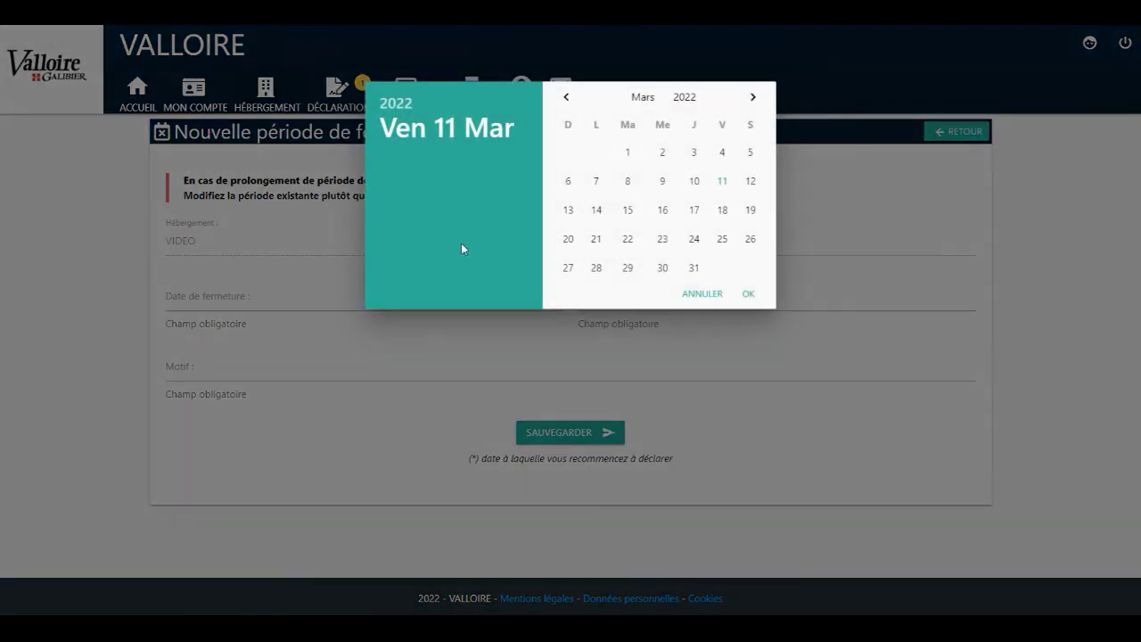
{"action": "left_click", "coordinate": [628, 153]}
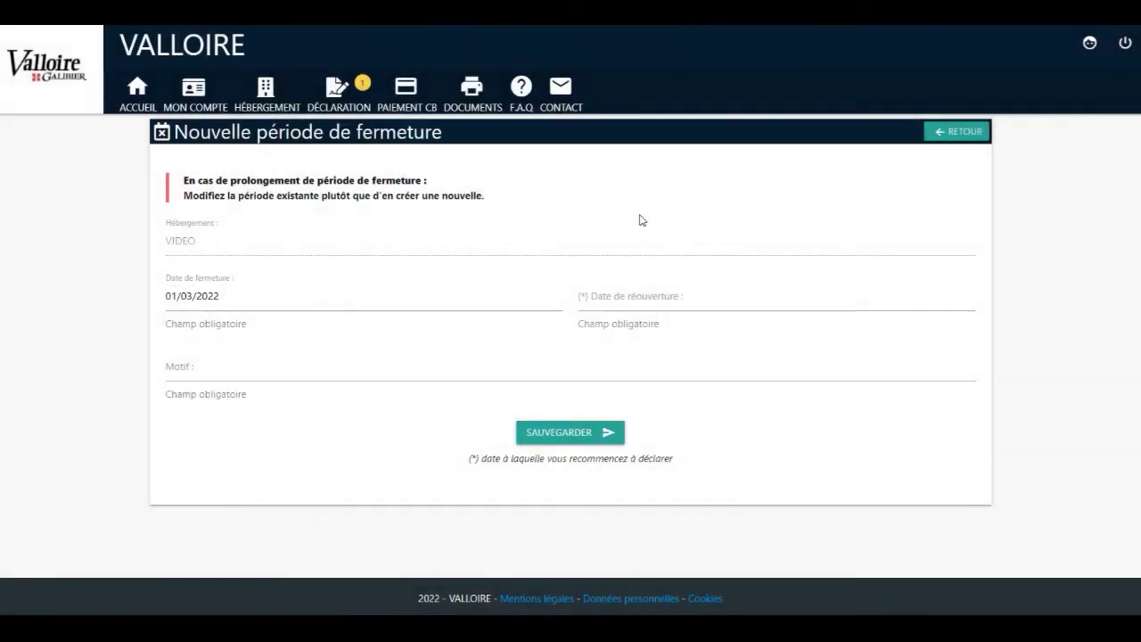
{"action": "left_click", "coordinate": [647, 298]}
{"action": "left_click", "coordinate": [753, 97]}
{"action": "left_click", "coordinate": [754, 97]}
{"action": "left_click", "coordinate": [754, 96]}
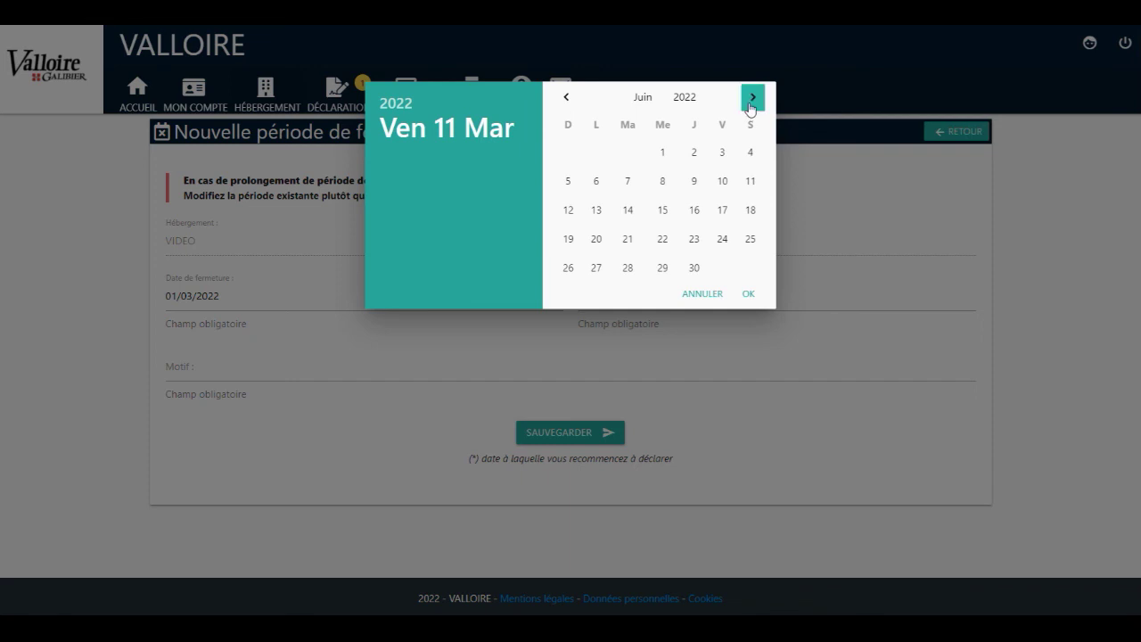
{"action": "left_click", "coordinate": [753, 96]}
{"action": "left_click", "coordinate": [722, 152]}
Give the closure the reason 'fermeture annuelle' and save it
{"action": "left_click", "coordinate": [341, 371]}
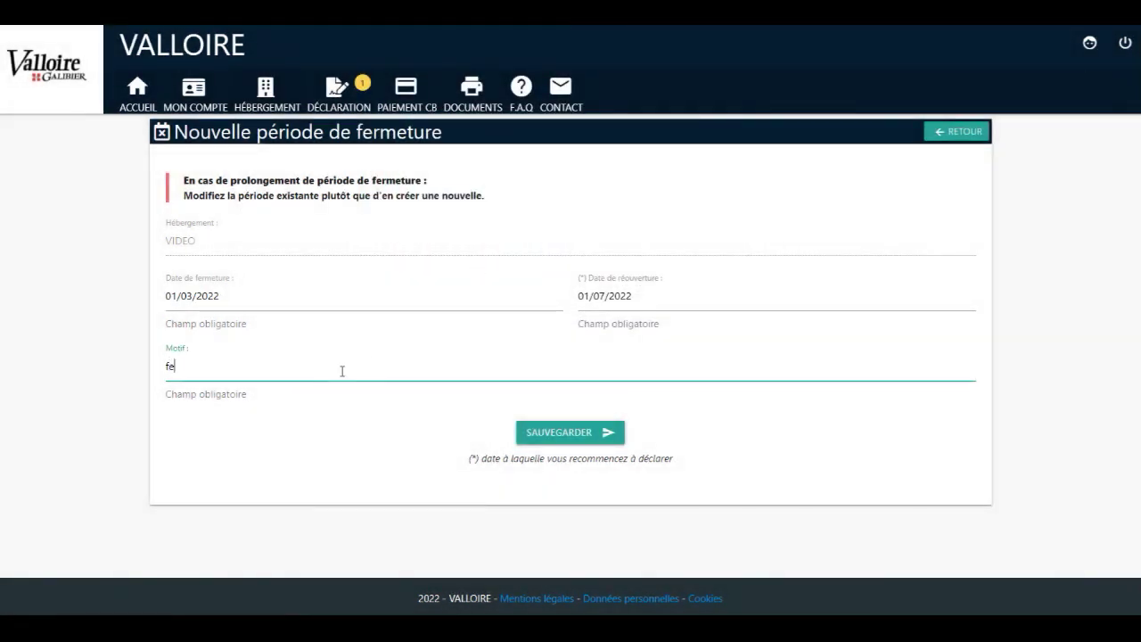
{"action": "type", "text": "fermeture annuelle"}
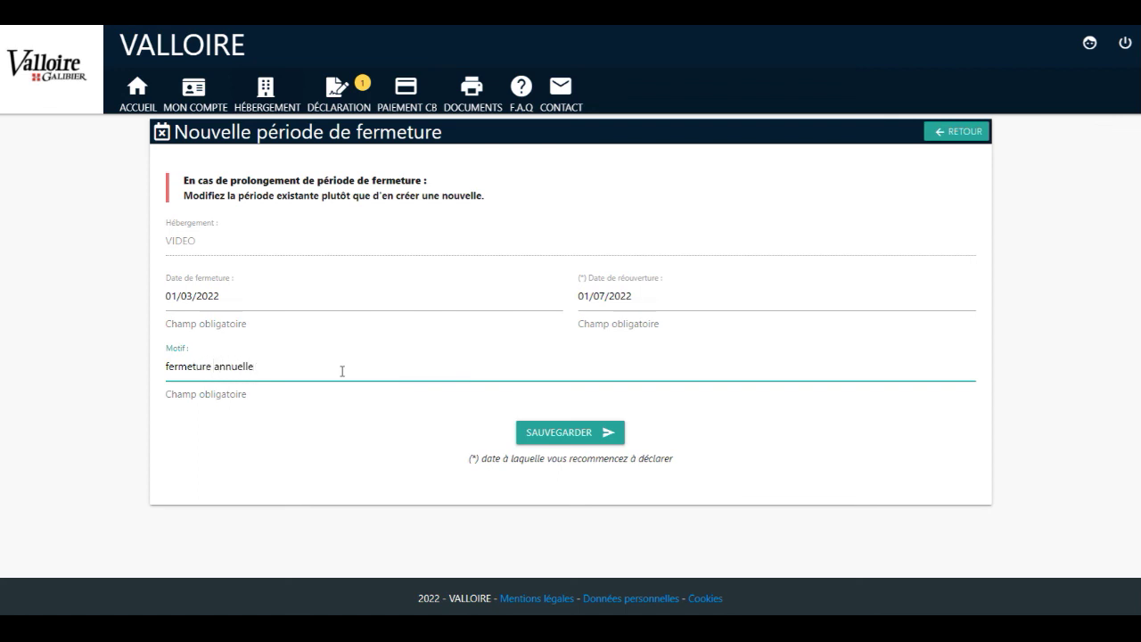
{"action": "left_click", "coordinate": [549, 437]}
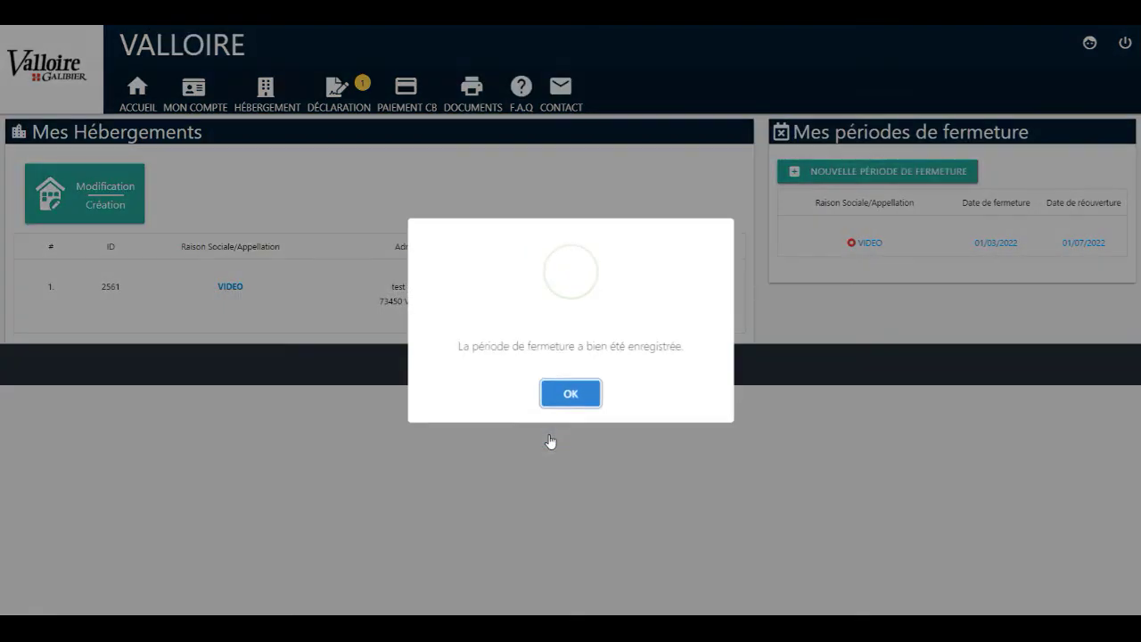